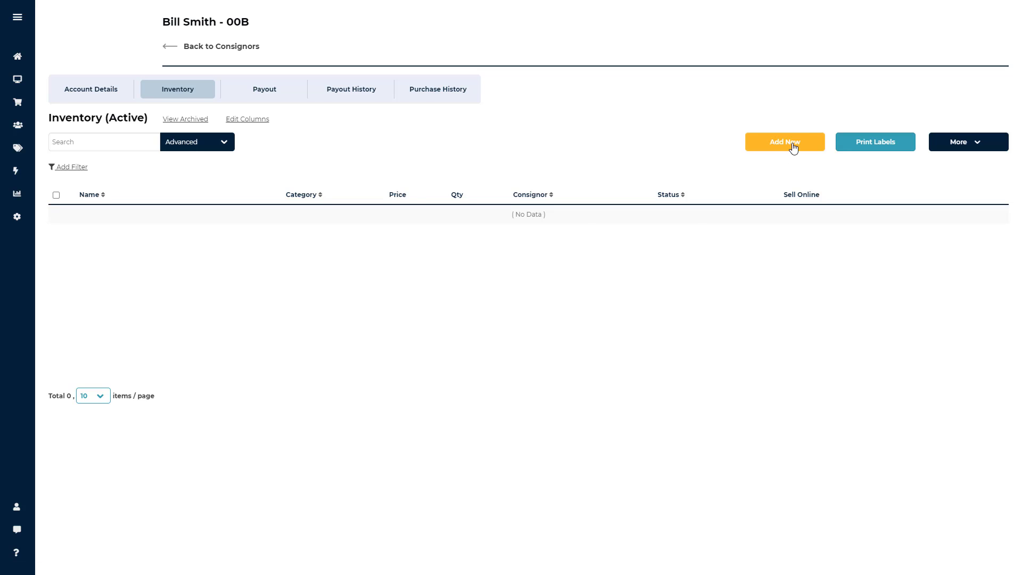
Step: From the consignor list, start a new consigned item named Parachute Pants, with short description XL and category Pants
left_click(239, 48)
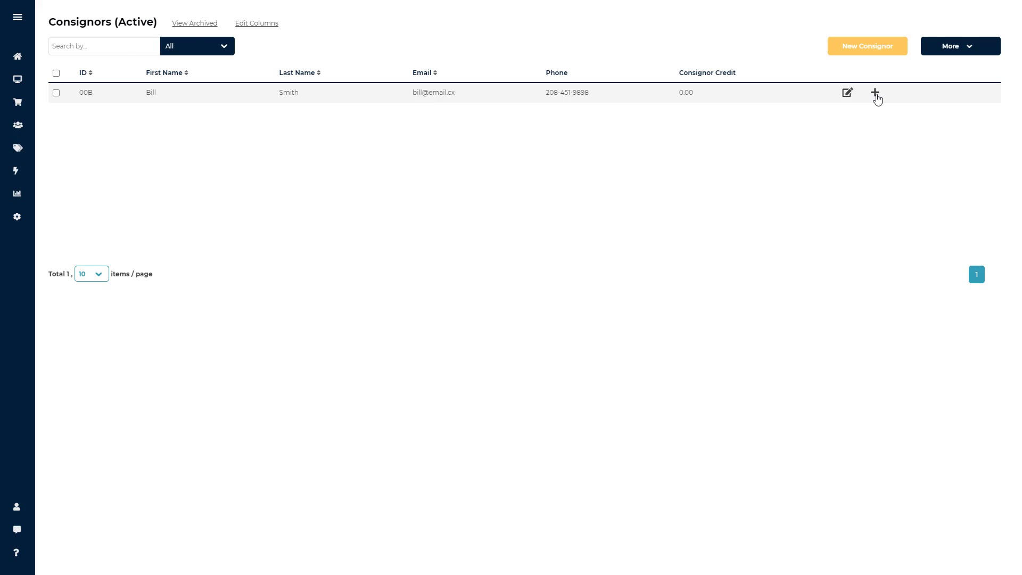
left_click(876, 94)
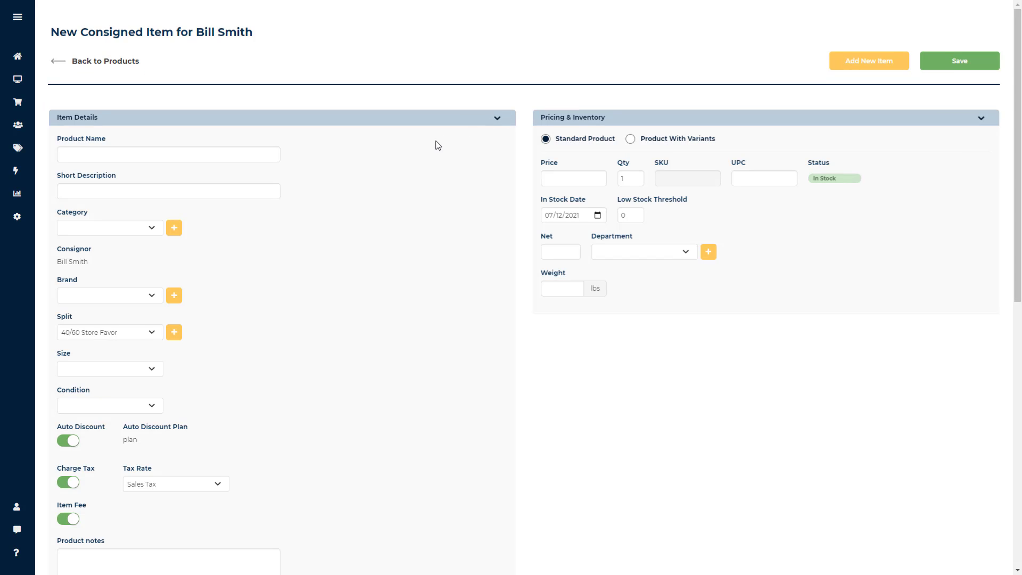
left_click(164, 154)
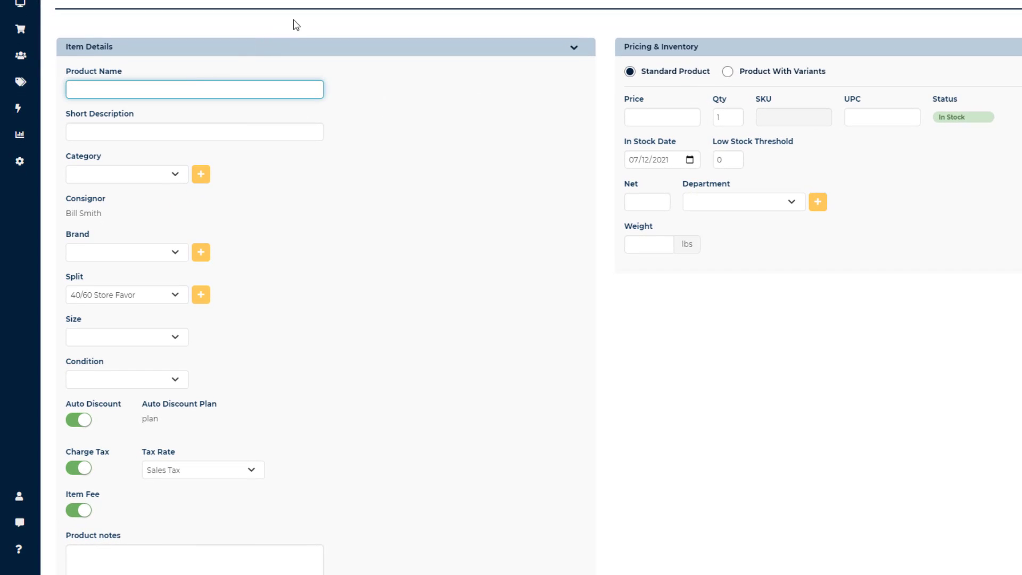
type("Parachute Pants")
key("Tab")
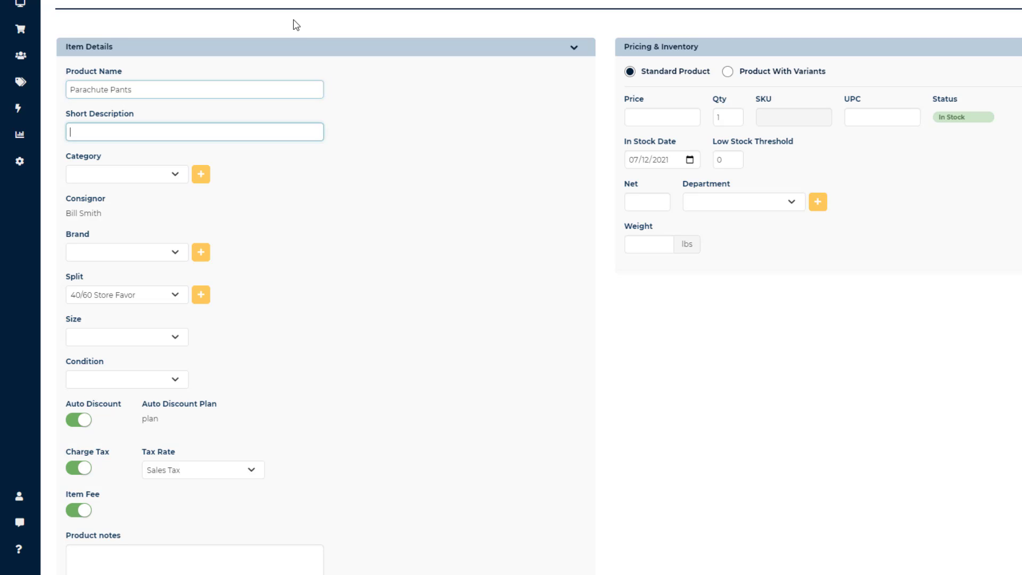
type("XL")
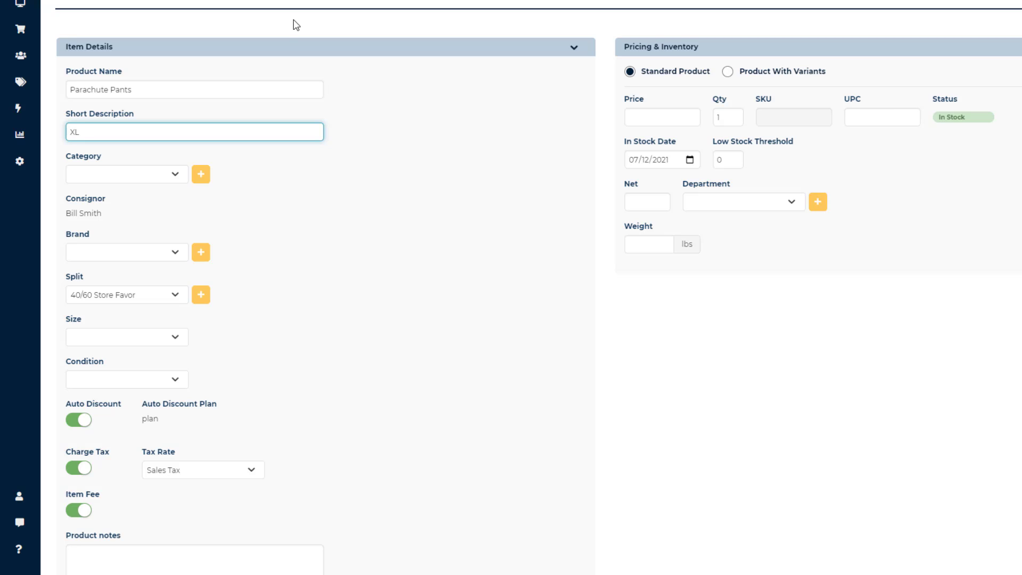
left_click(164, 174)
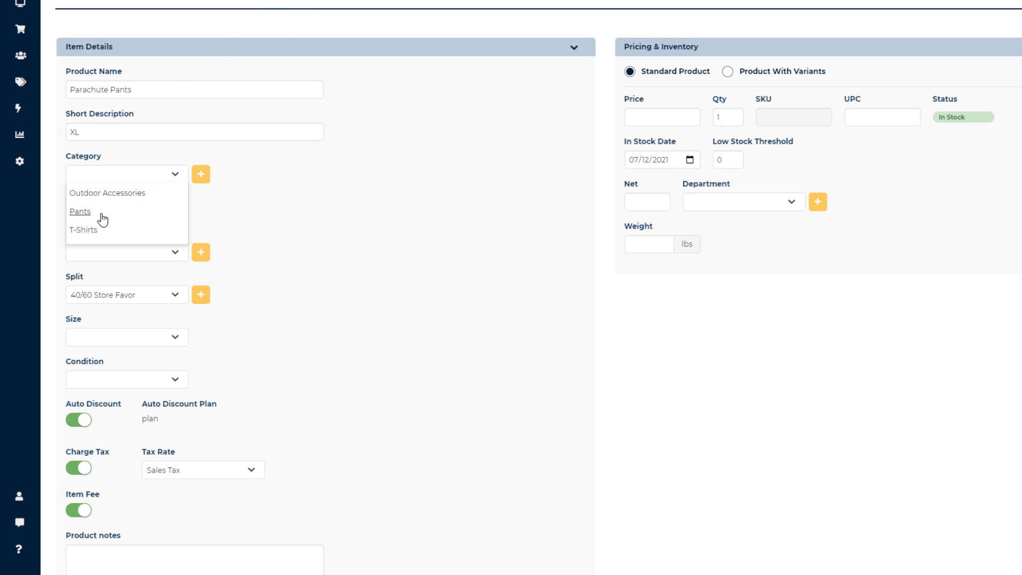
left_click(103, 218)
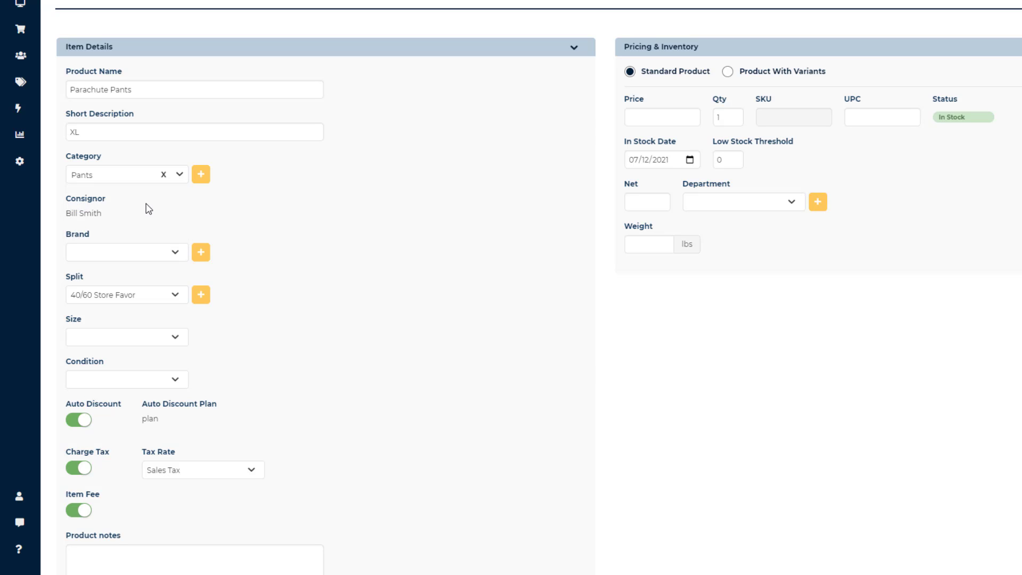
left_click(201, 175)
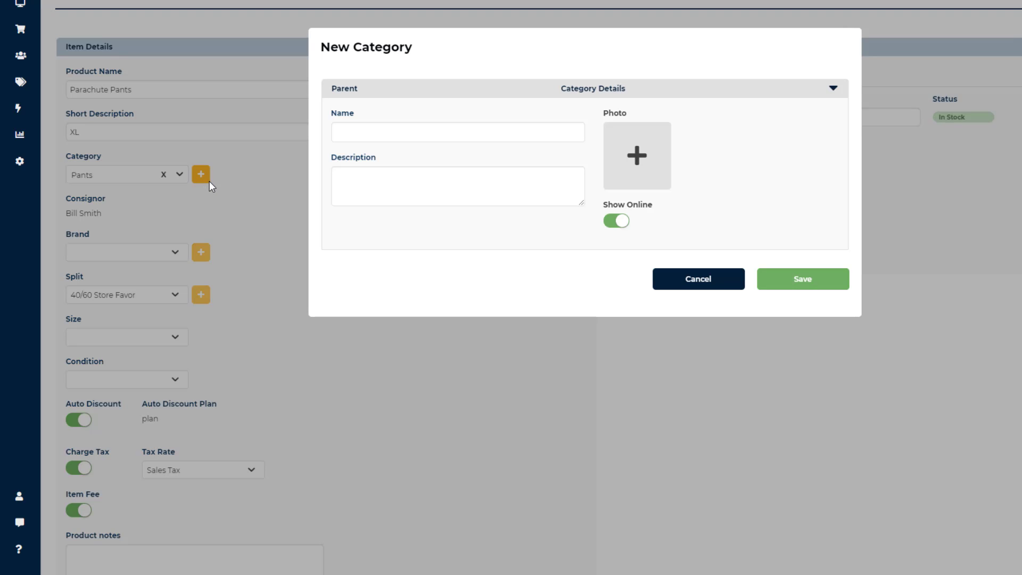
left_click(406, 131)
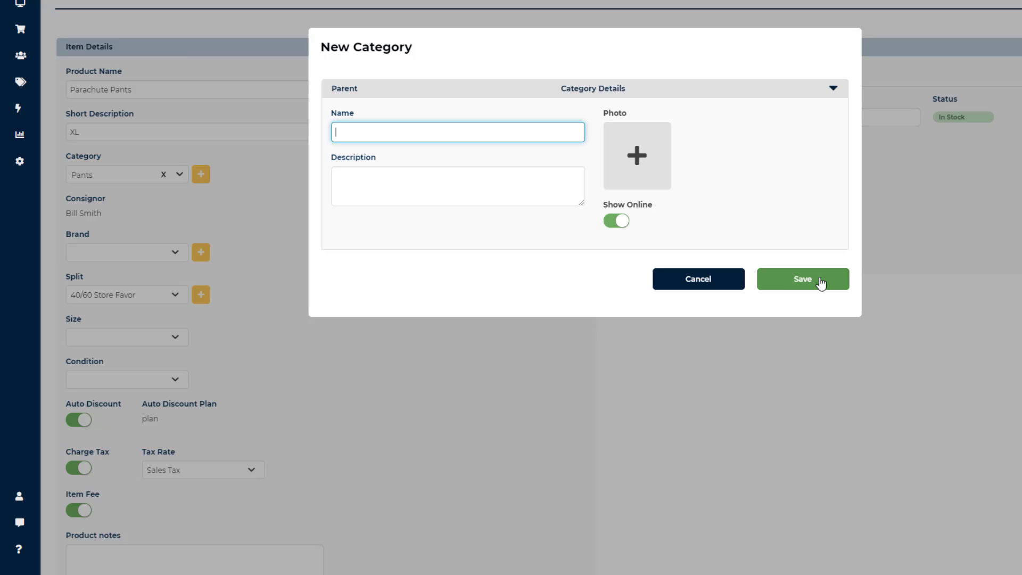
left_click(698, 279)
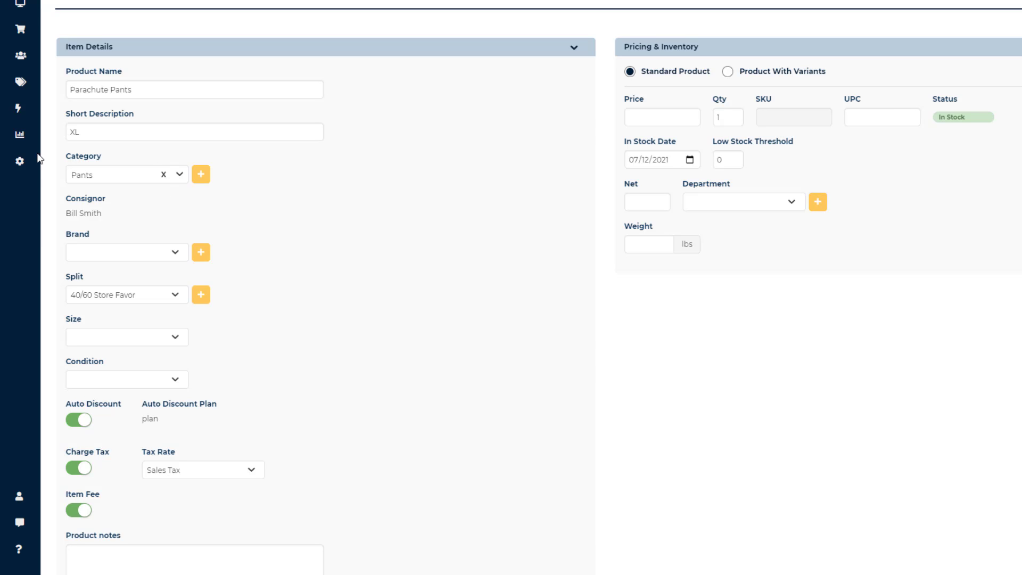
Step: Create a new brand named MC Pants for the item
mouse_move(73, 169)
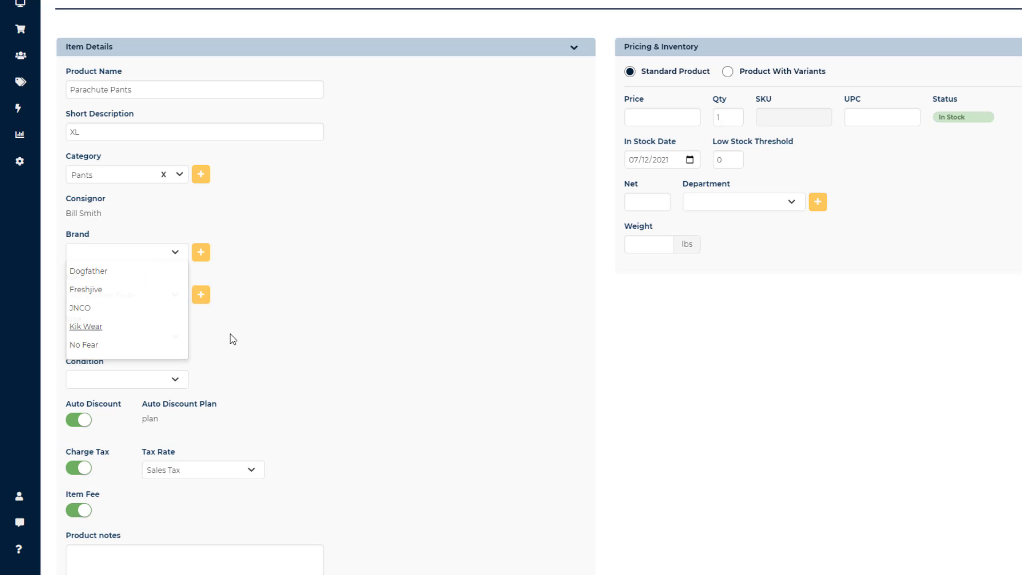
left_click(201, 256)
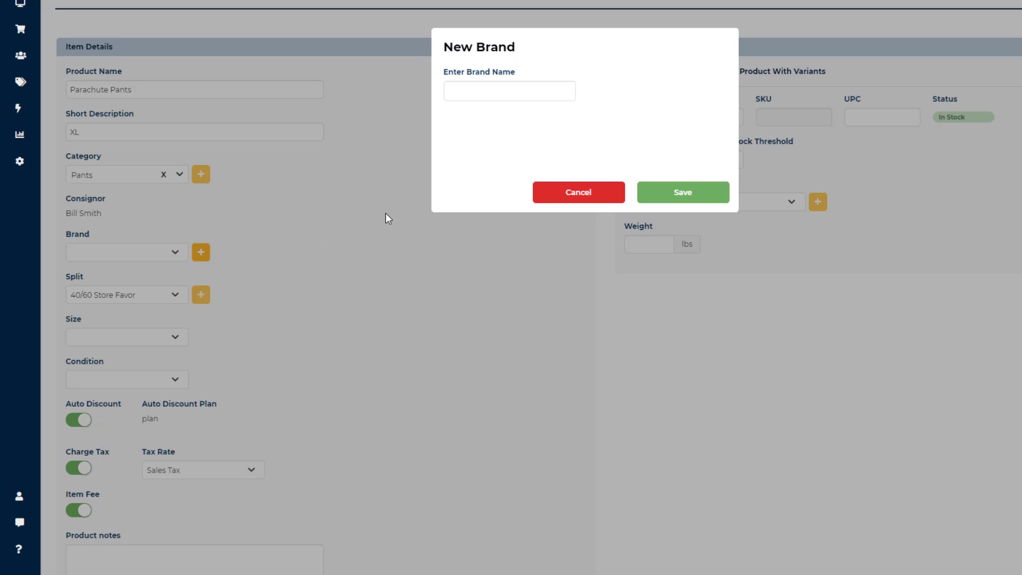
left_click(481, 95)
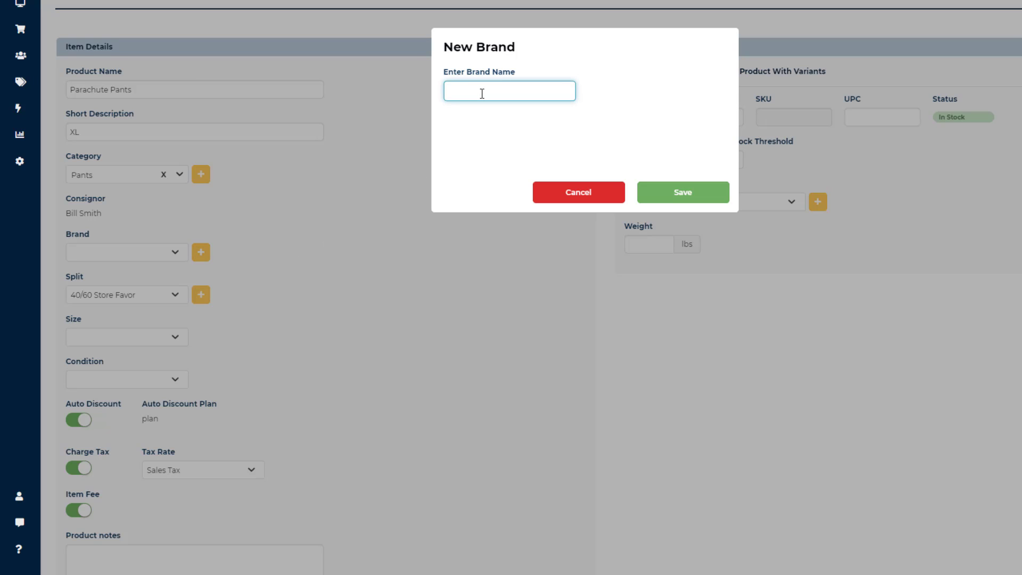
type("MC Pants")
left_click(664, 198)
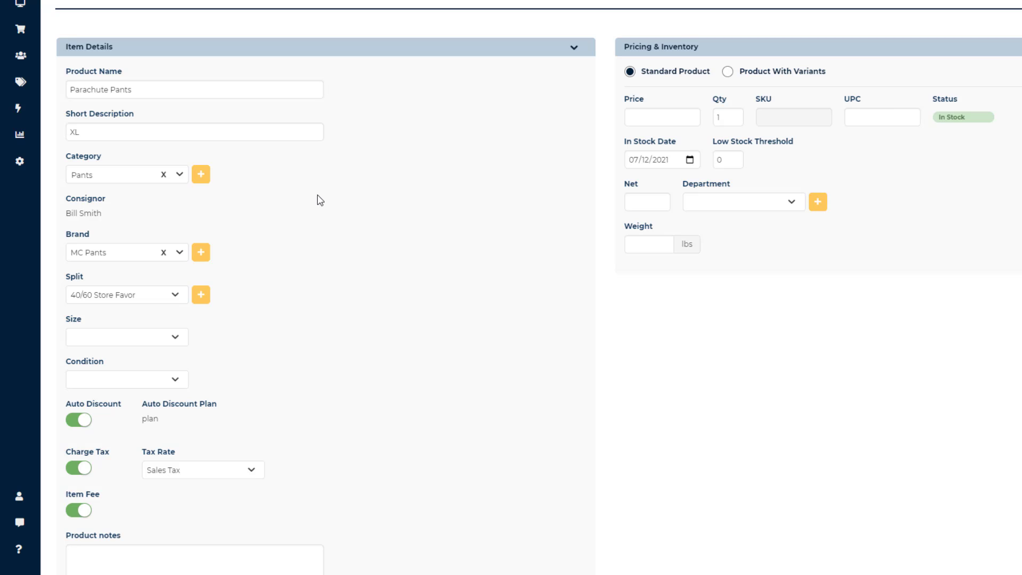
Step: Set the item's split to 50/50 Even Split
left_click(175, 296)
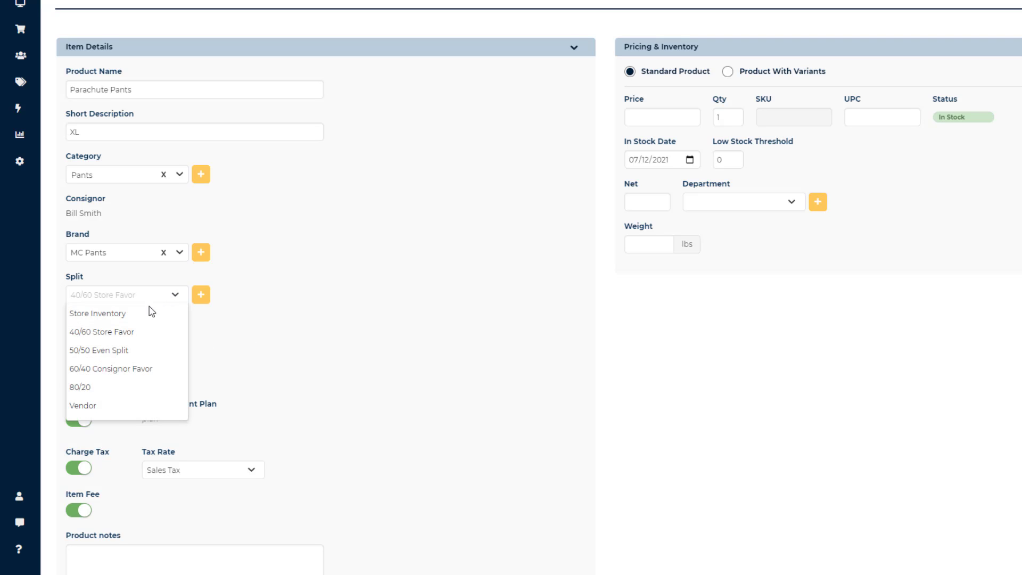
left_click(127, 351)
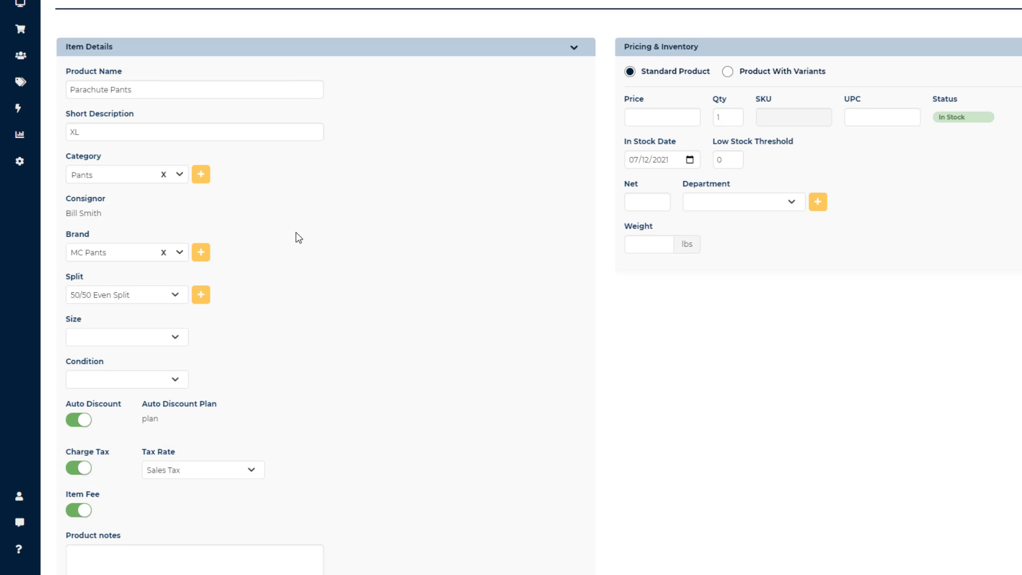
Step: Change the item's split to 60/40 Consignor Favor
scroll(299, 237, "down", 1)
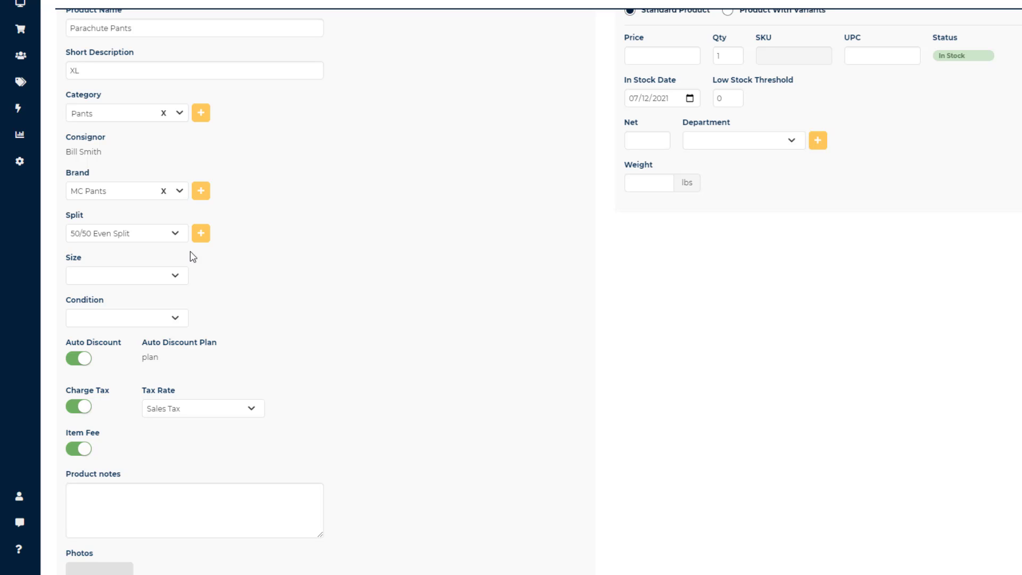
left_click(174, 234)
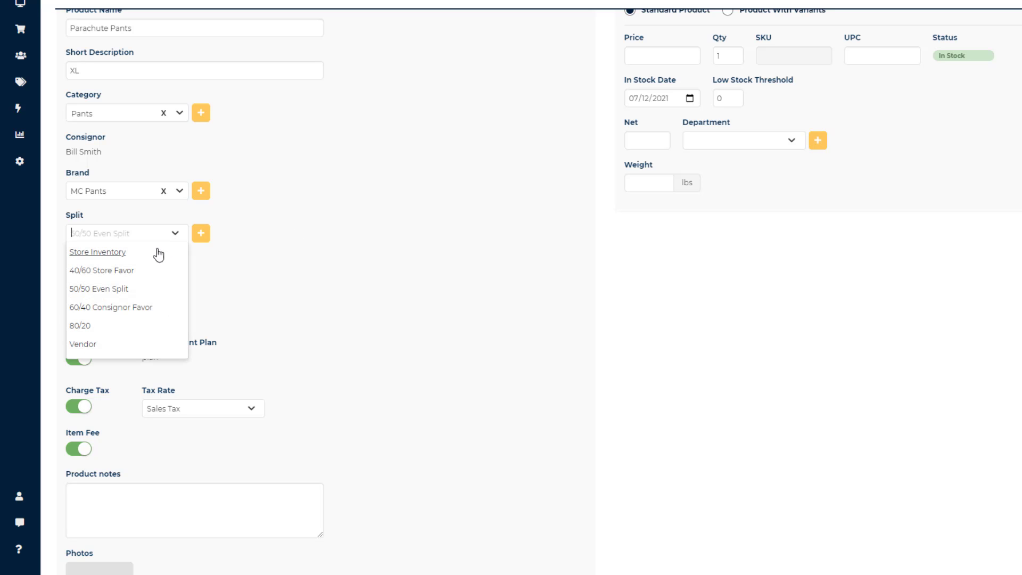
left_click(127, 309)
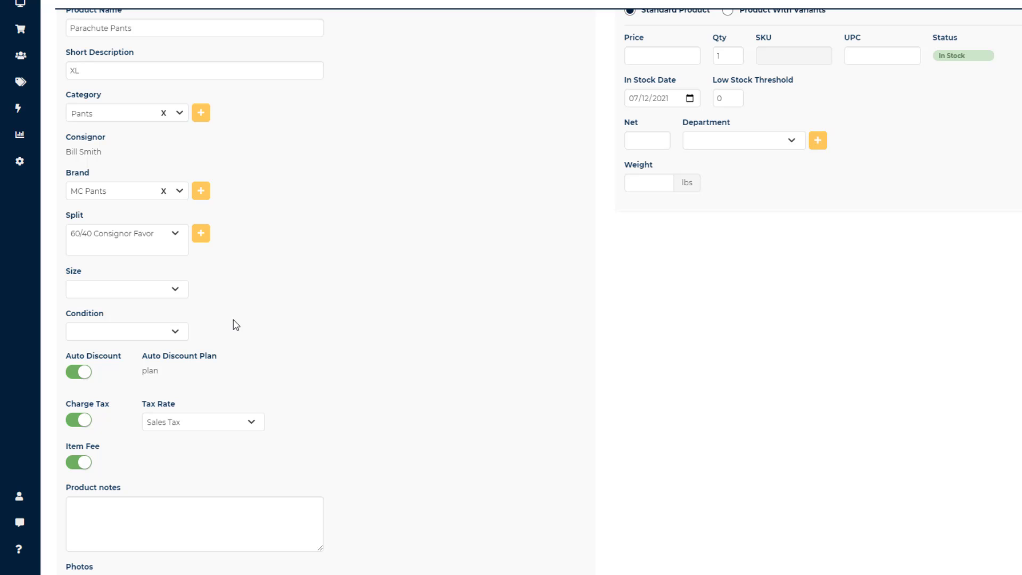
Step: Look through the available size and condition options without choosing any
left_click(176, 292)
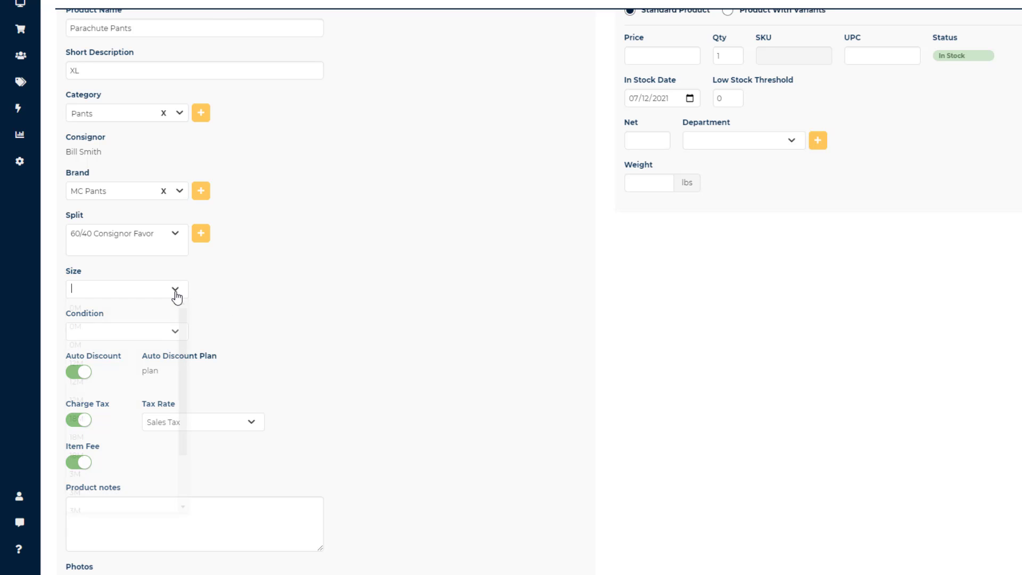
left_click(175, 293)
left_click(178, 332)
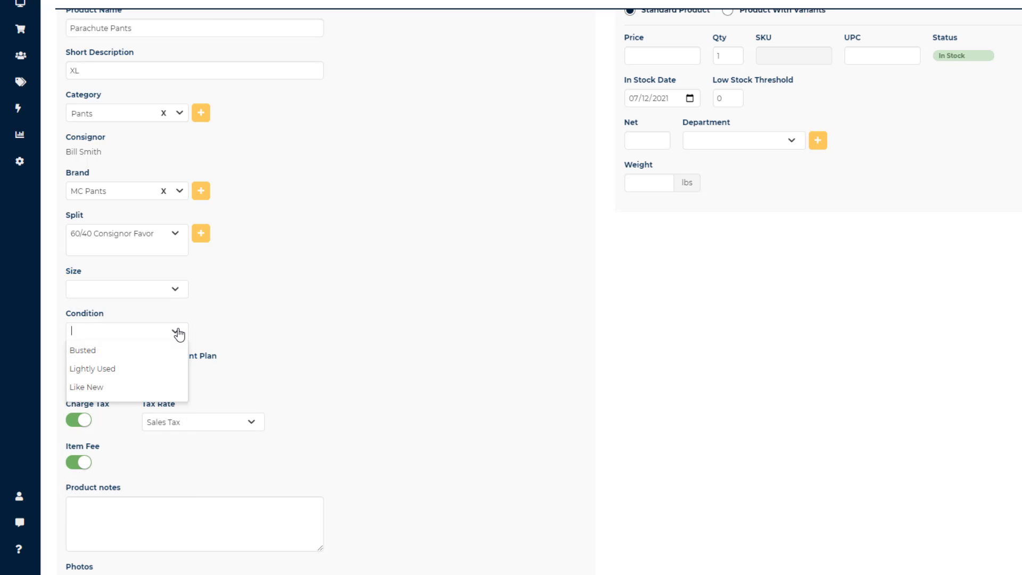
left_click(178, 332)
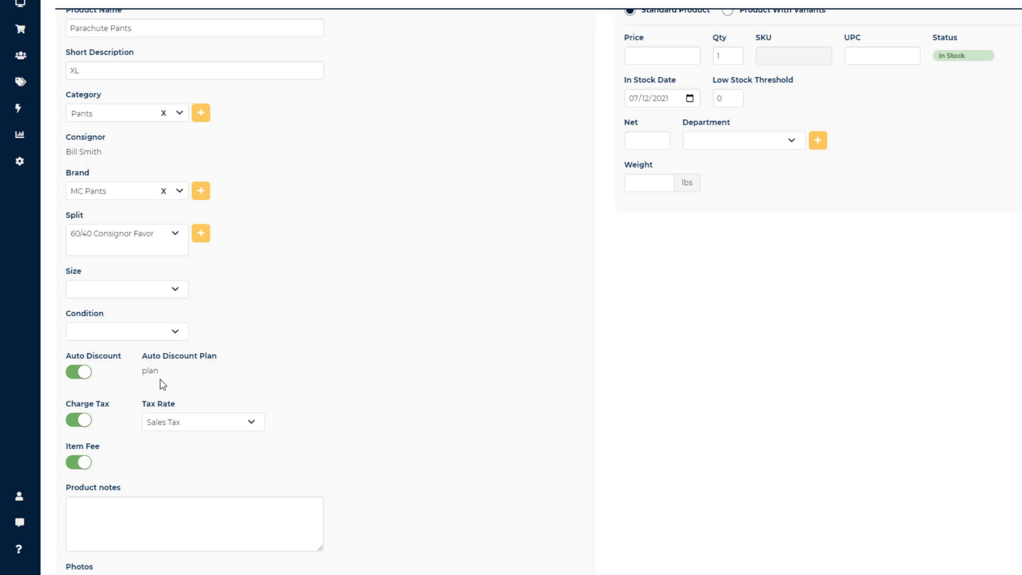
Step: Try switching Auto Discount, Charge Tax and Item Fee off and back on, and view the tax rate options
left_click(74, 374)
left_click(90, 375)
left_click(91, 419)
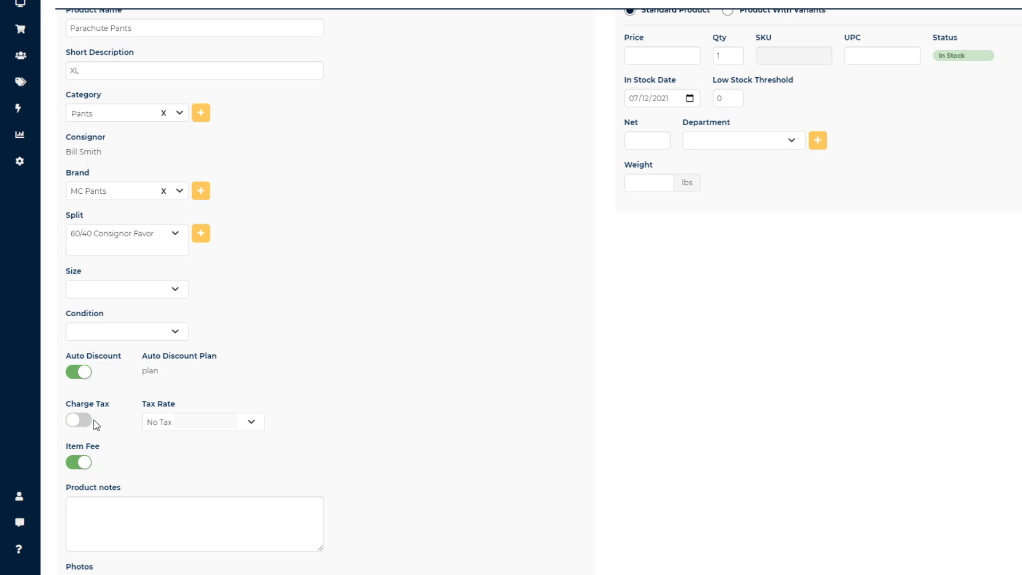
left_click(85, 420)
left_click(159, 424)
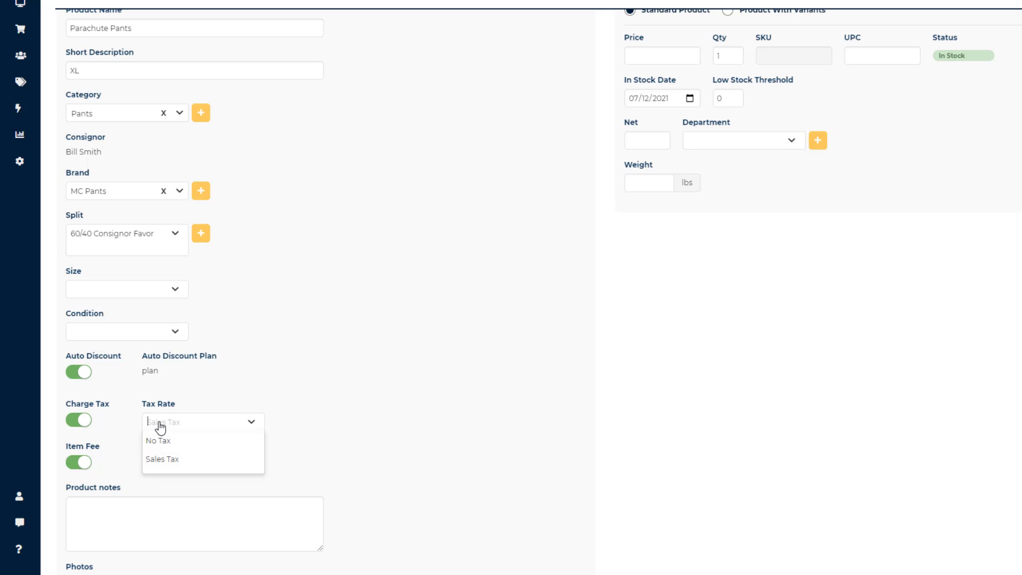
left_click(159, 425)
left_click(75, 466)
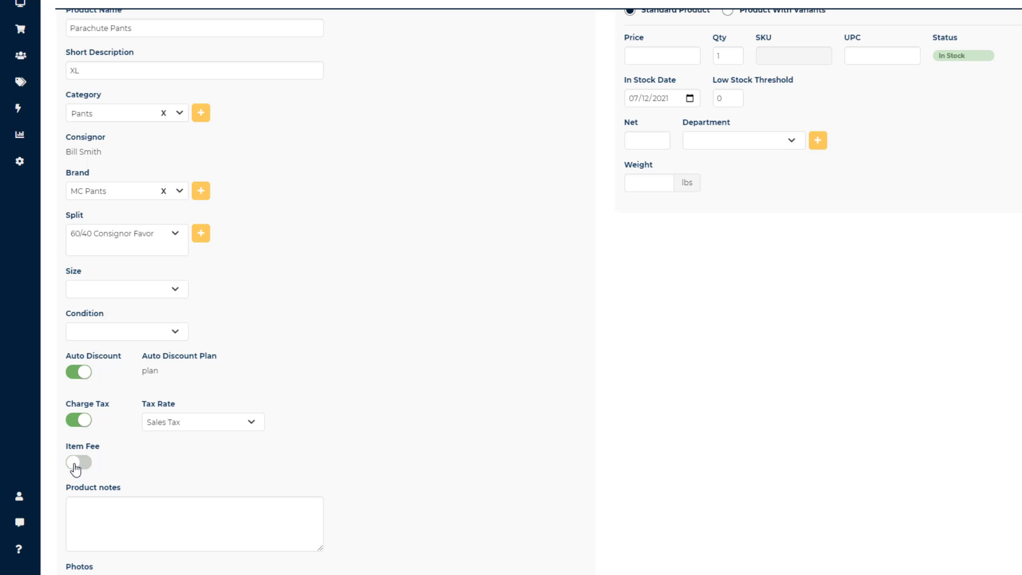
left_click(75, 465)
Step: Enter the product note "these will sell quick" for the item
scroll(160, 429, "down", 5)
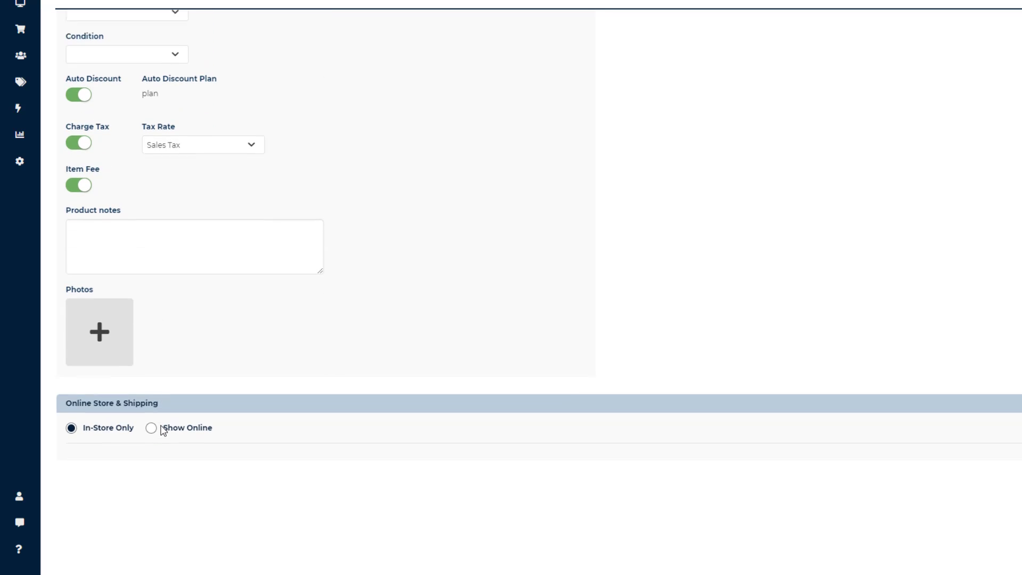
left_click(139, 215)
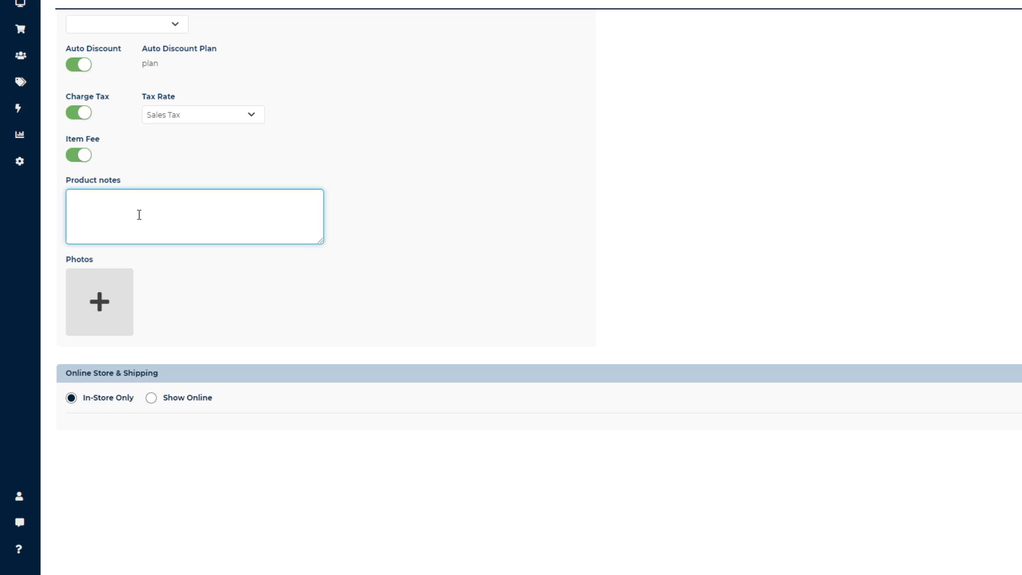
type("these will sell quick")
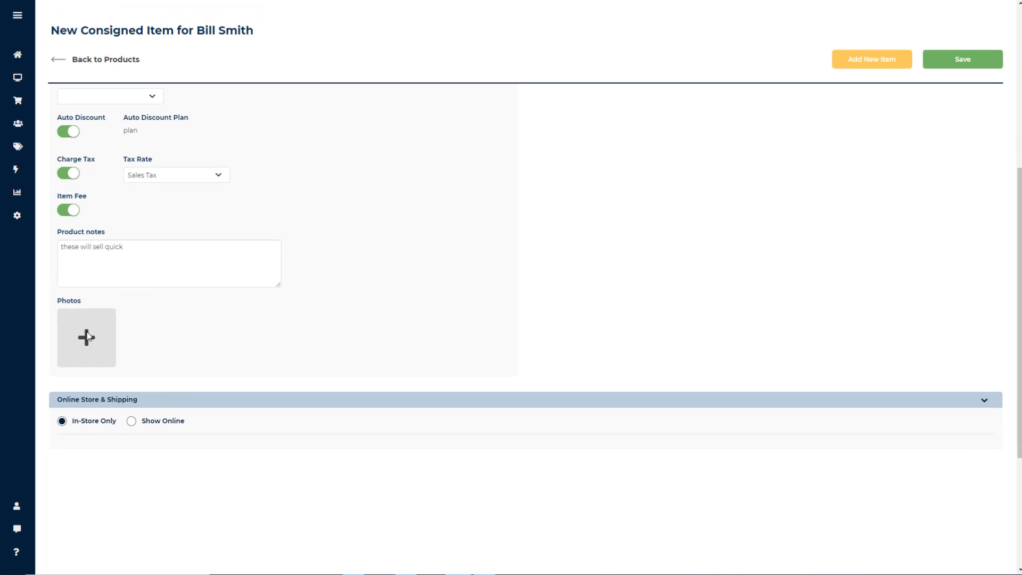
Step: Add the photo "great pants" from the Desktop folder to the item
left_click(87, 336)
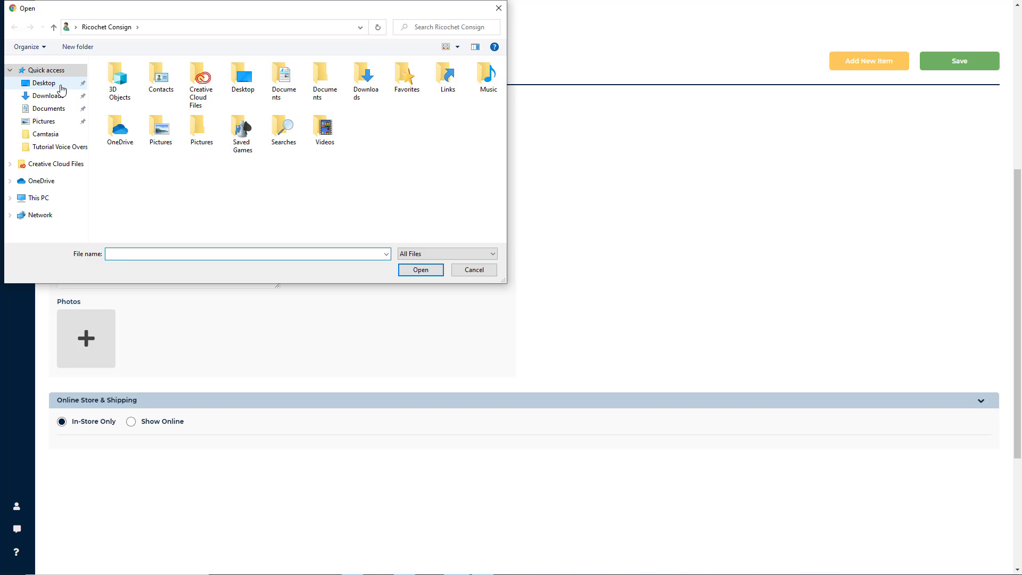
left_click(59, 85)
left_click(116, 93)
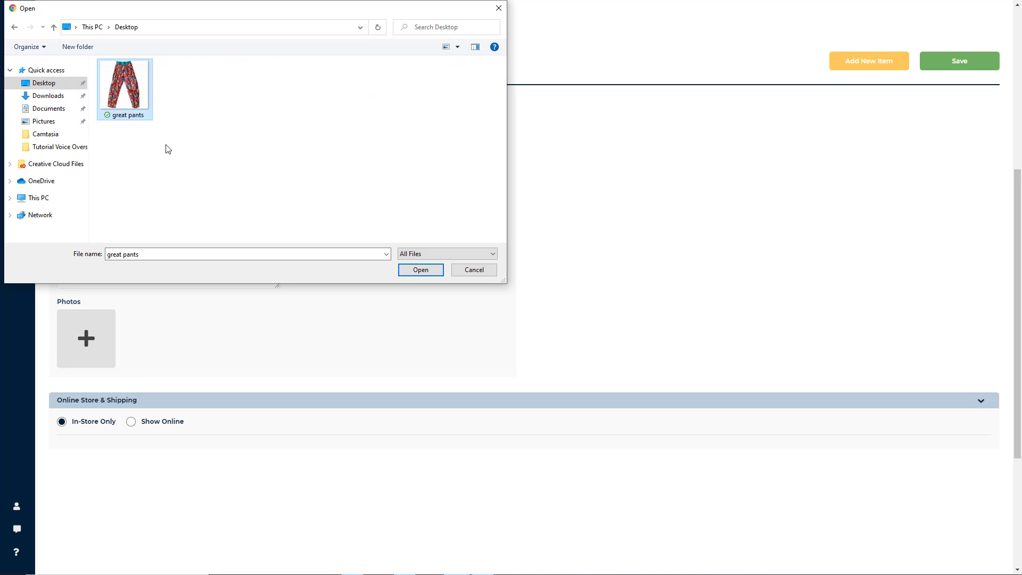
left_click(412, 271)
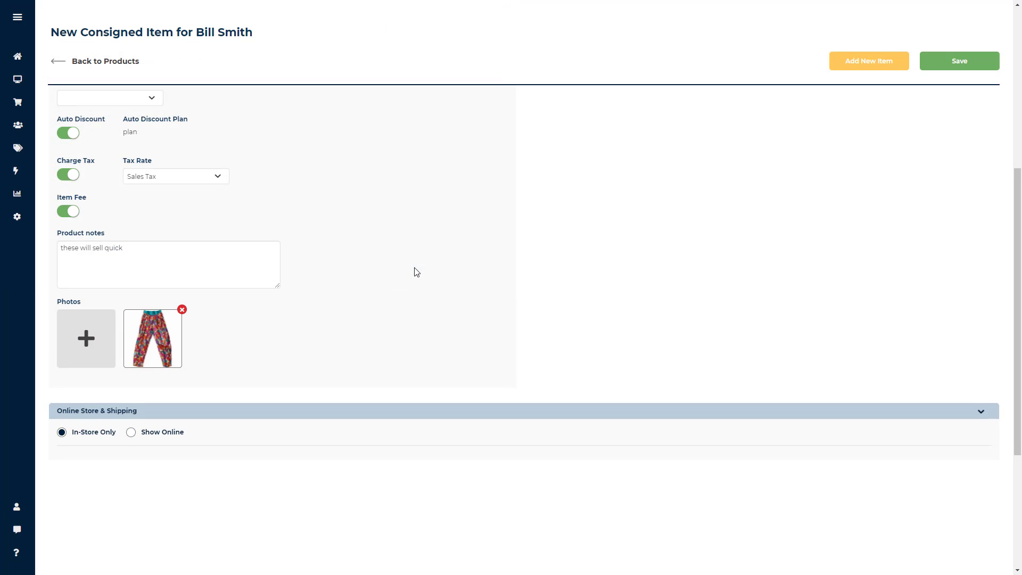
Step: Set the price to 15.00 in the item's standard product pricing
scroll(417, 272, "up", 6)
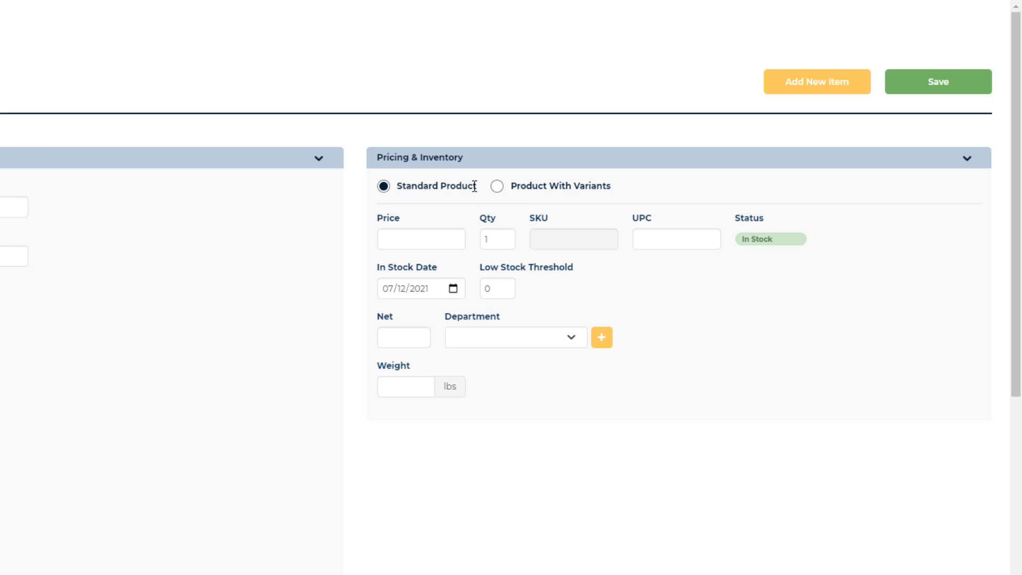
left_click_drag(474, 186, 426, 182)
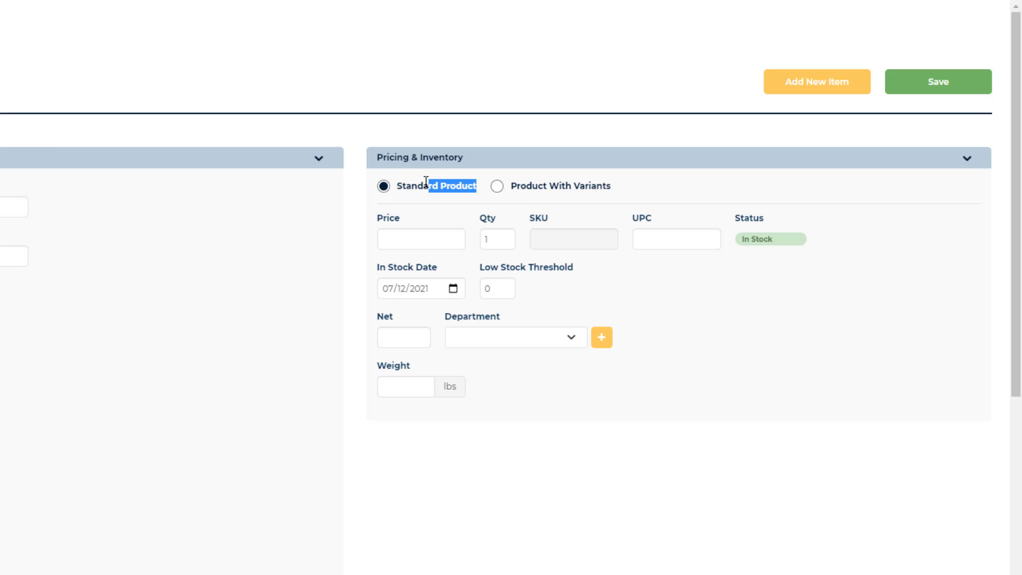
left_click(397, 238)
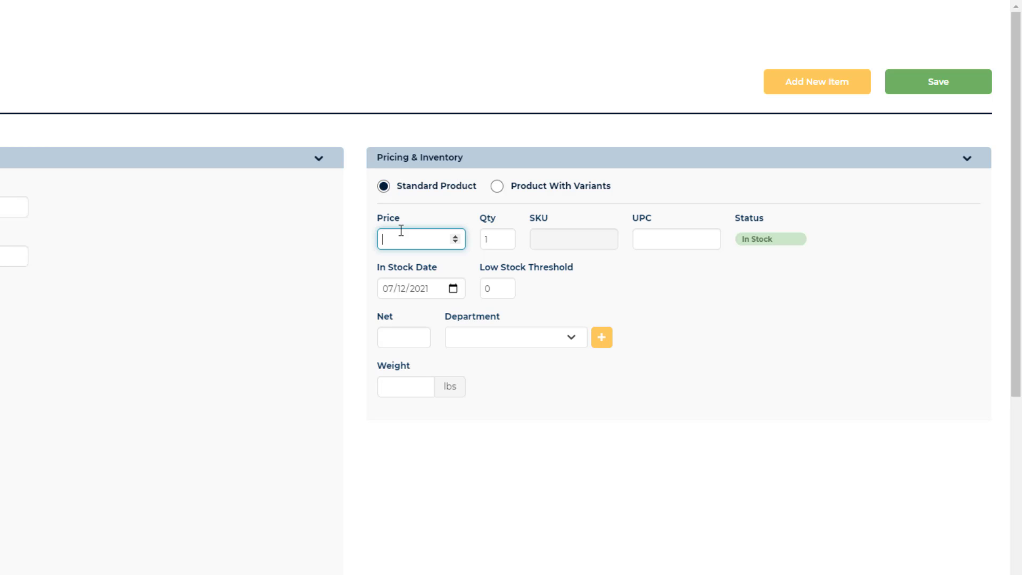
type("15.00")
left_click(562, 242)
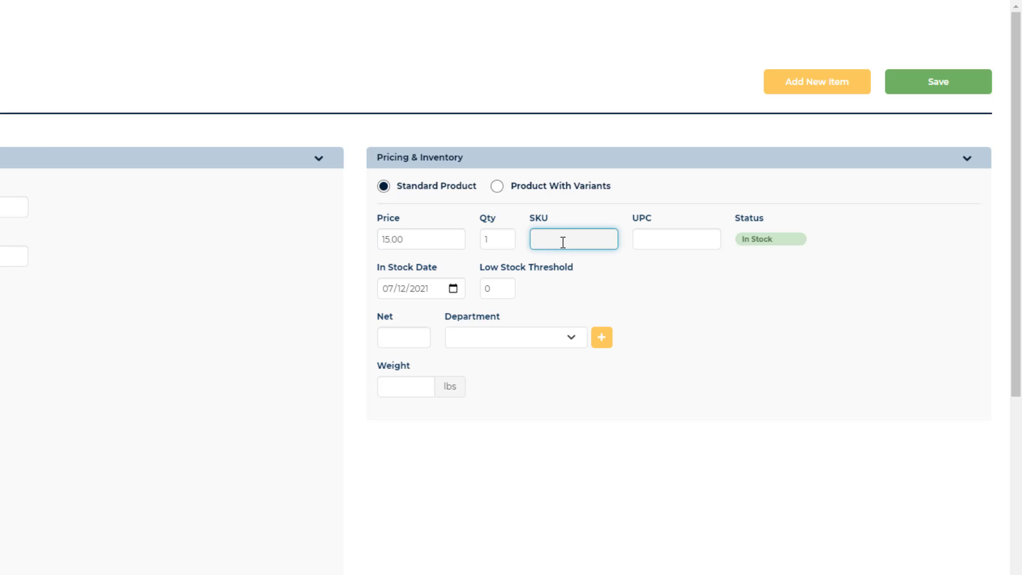
Step: Examine the item's UPC field and stock status in its pricing and inventory details
left_click(669, 240)
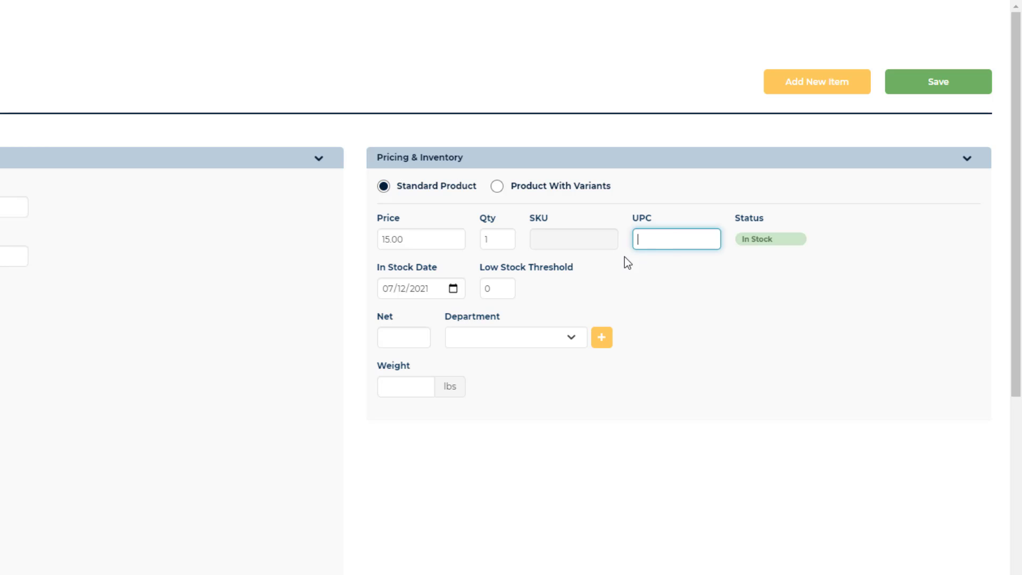
left_click_drag(771, 236, 736, 223)
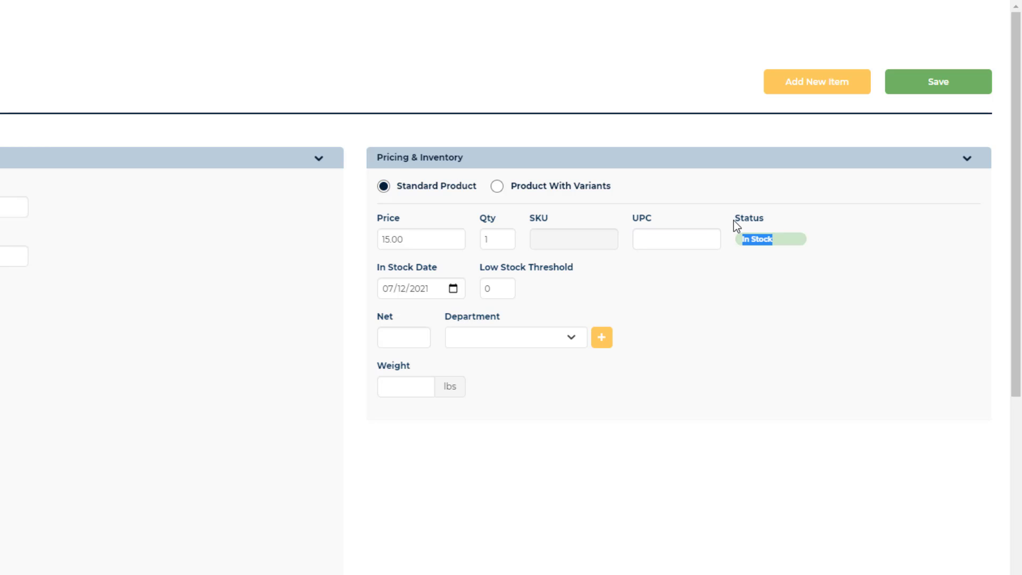
left_click(732, 277)
Step: Try setting the In Stock Date to 07/31/2021, and set it back to 07/12/2021
left_click(450, 289)
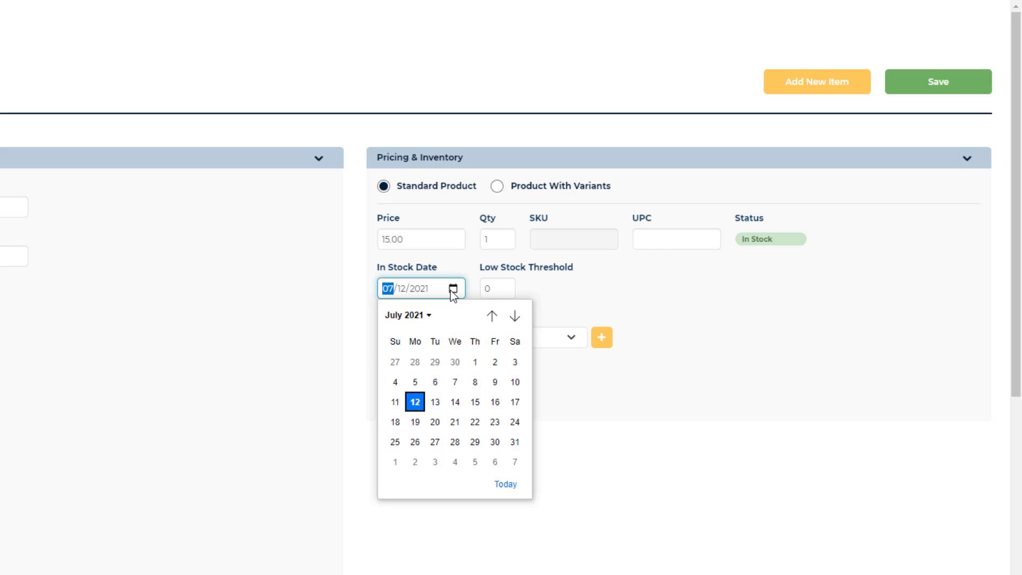
left_click(514, 317)
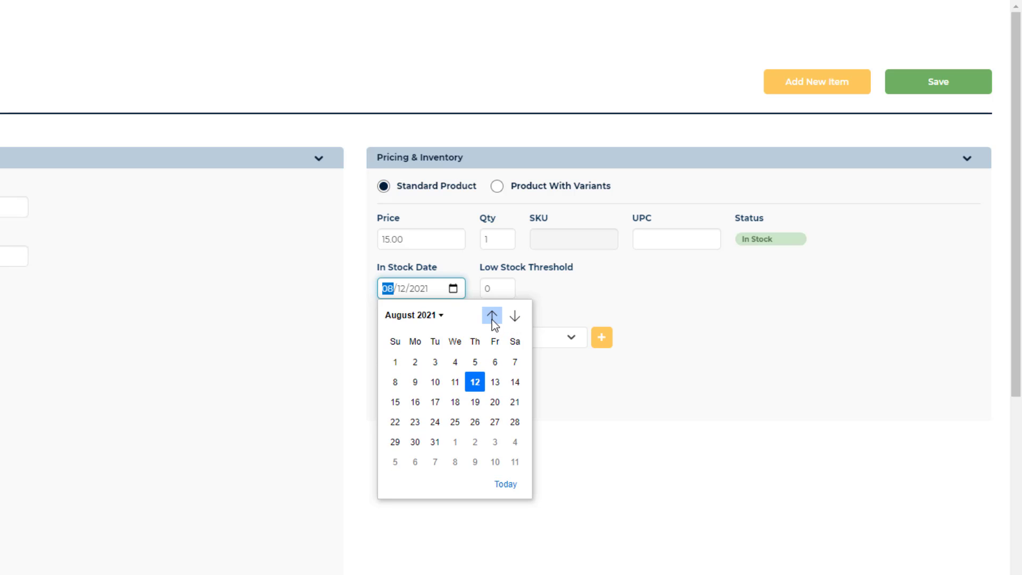
left_click(491, 317)
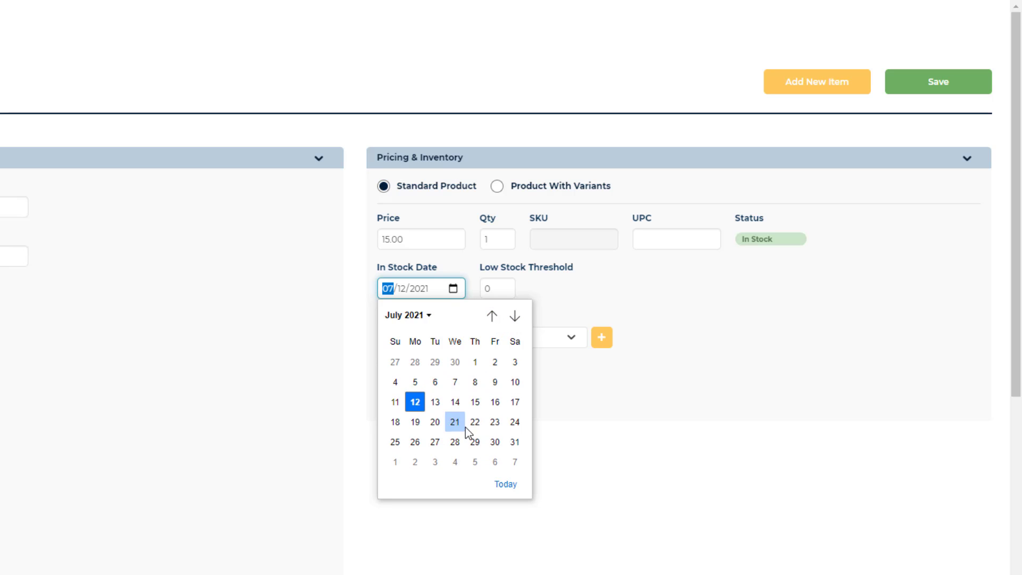
left_click(512, 450)
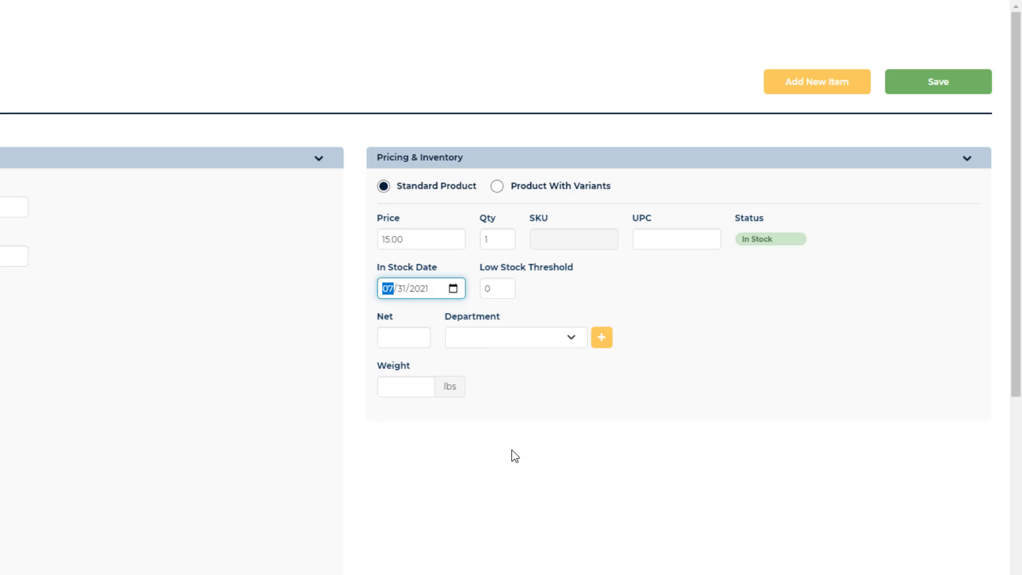
left_click(450, 290)
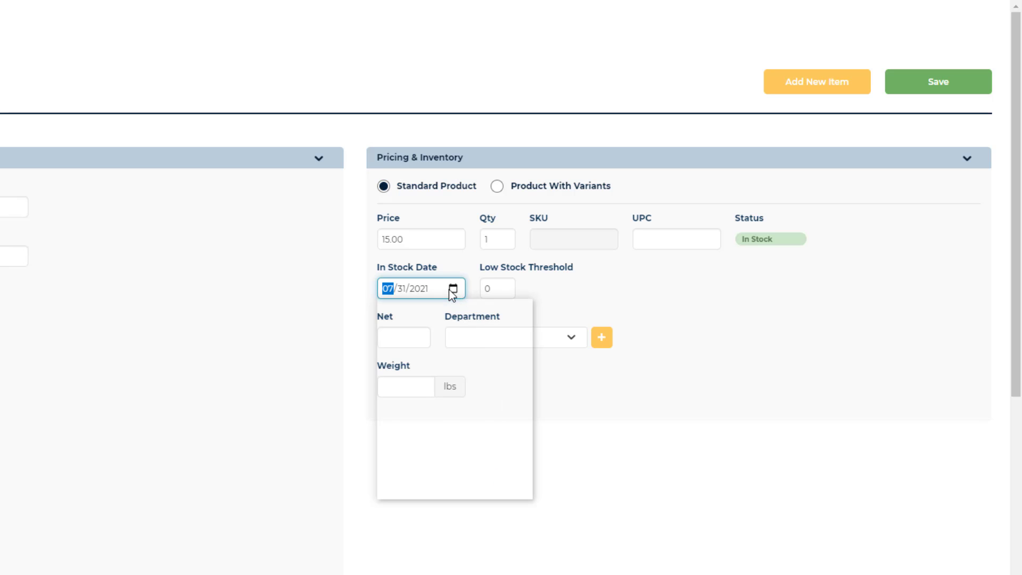
left_click(415, 402)
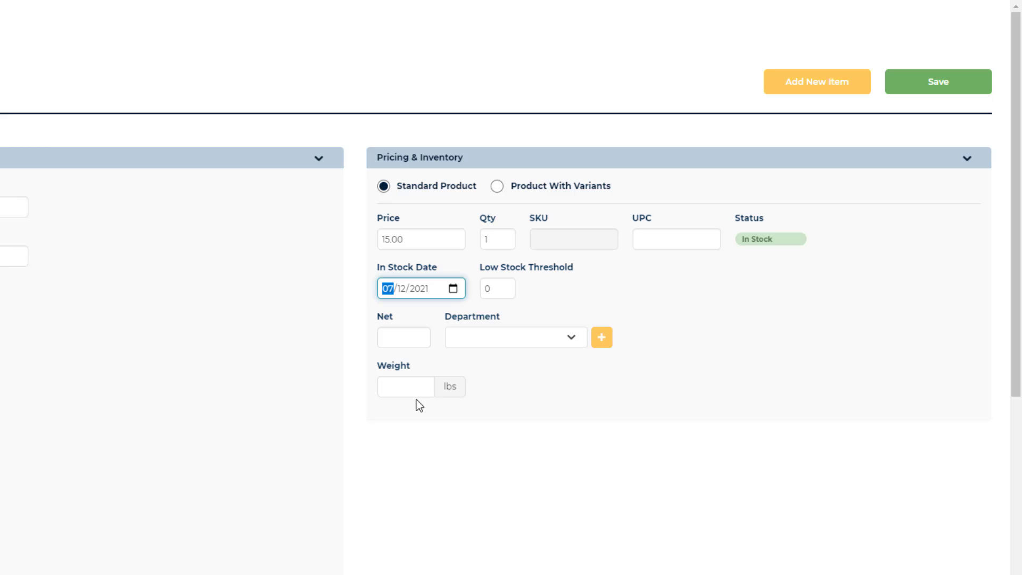
left_click(543, 292)
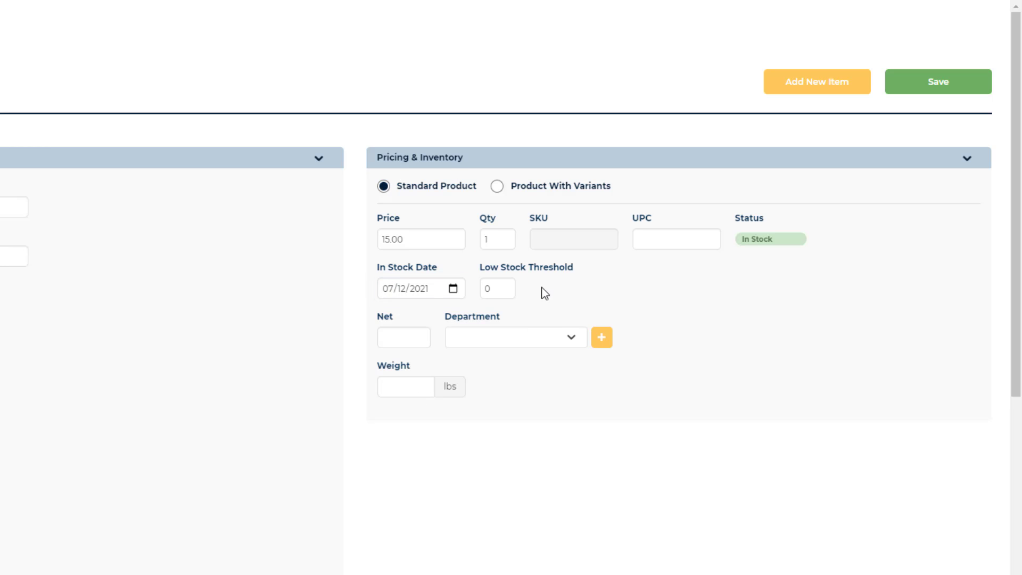
Step: Examine the Low Stock Threshold and Net fields and the available Department options without changing them
left_click_drag(565, 264, 513, 264)
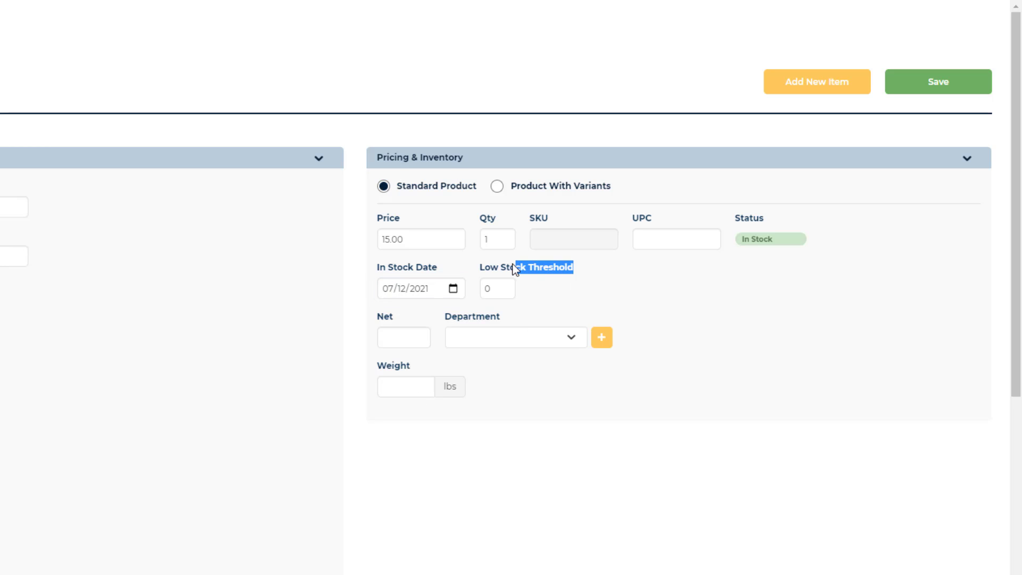
left_click(475, 266)
triple_click(478, 270)
left_click(497, 292)
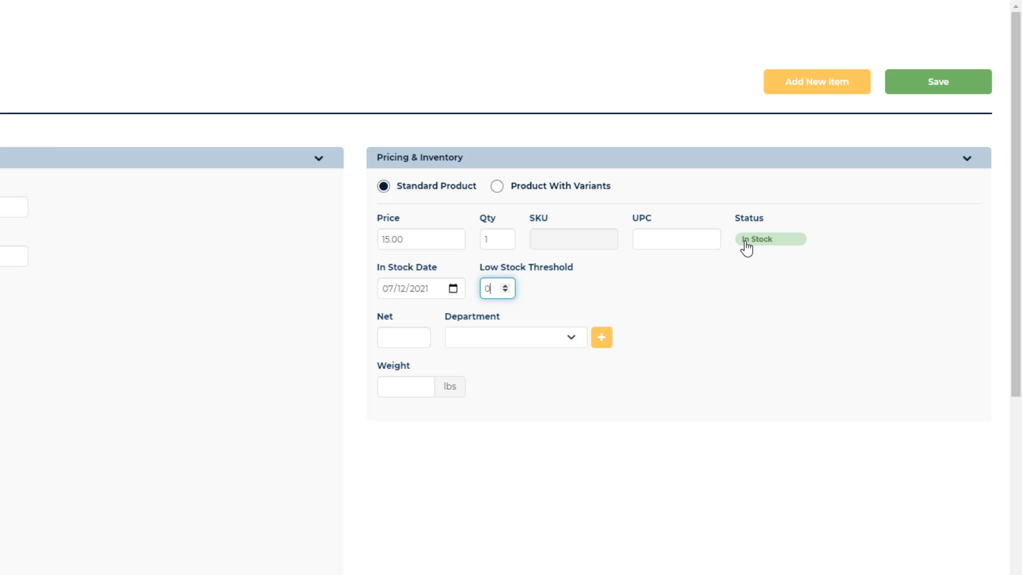
left_click(663, 288)
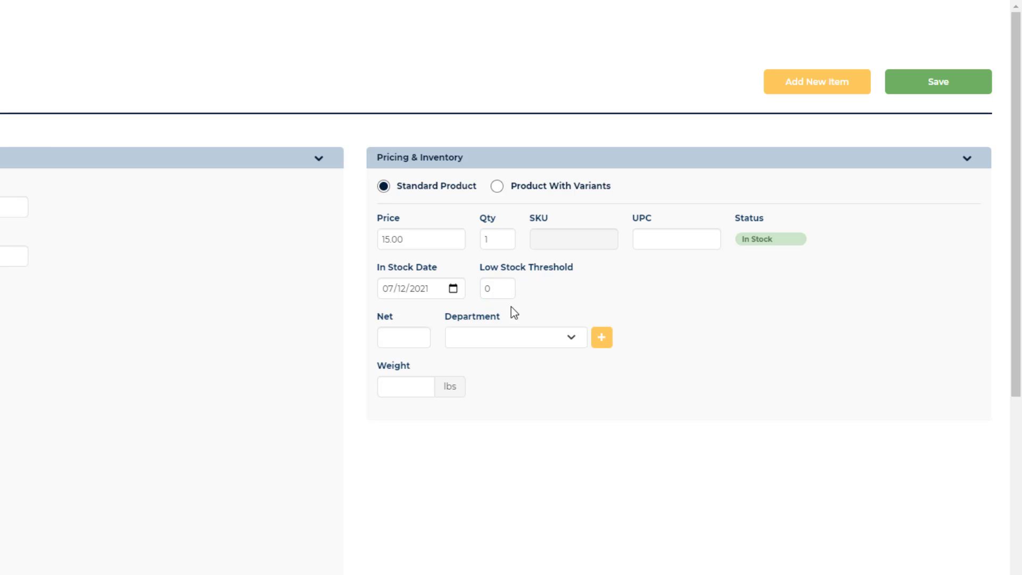
left_click(400, 345)
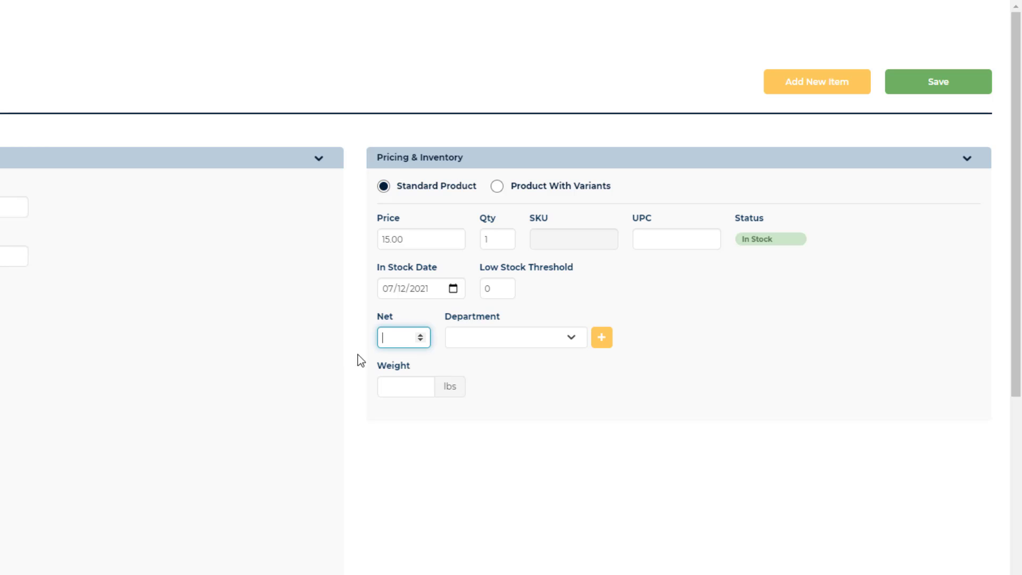
left_click(575, 346)
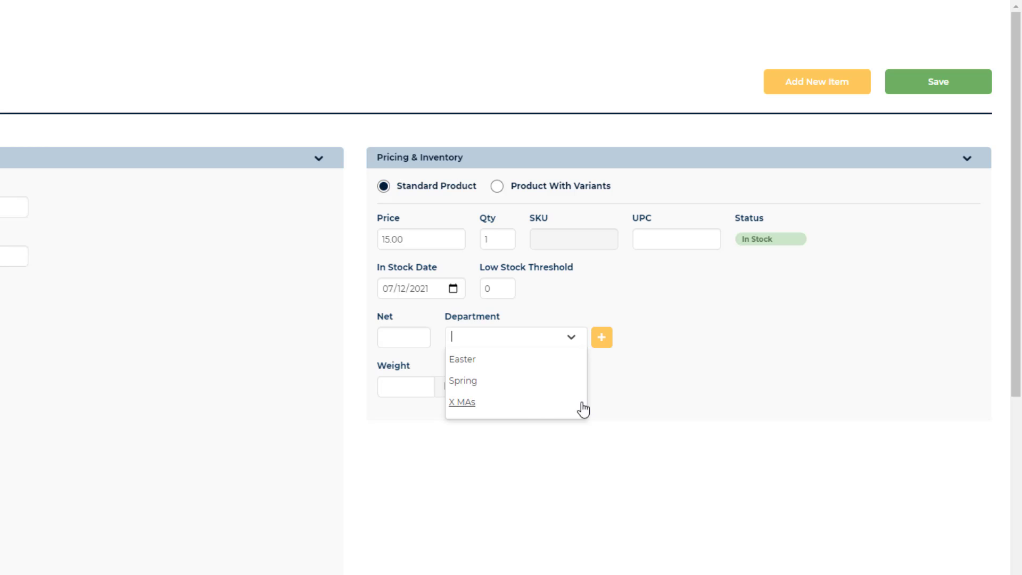
left_click(635, 409)
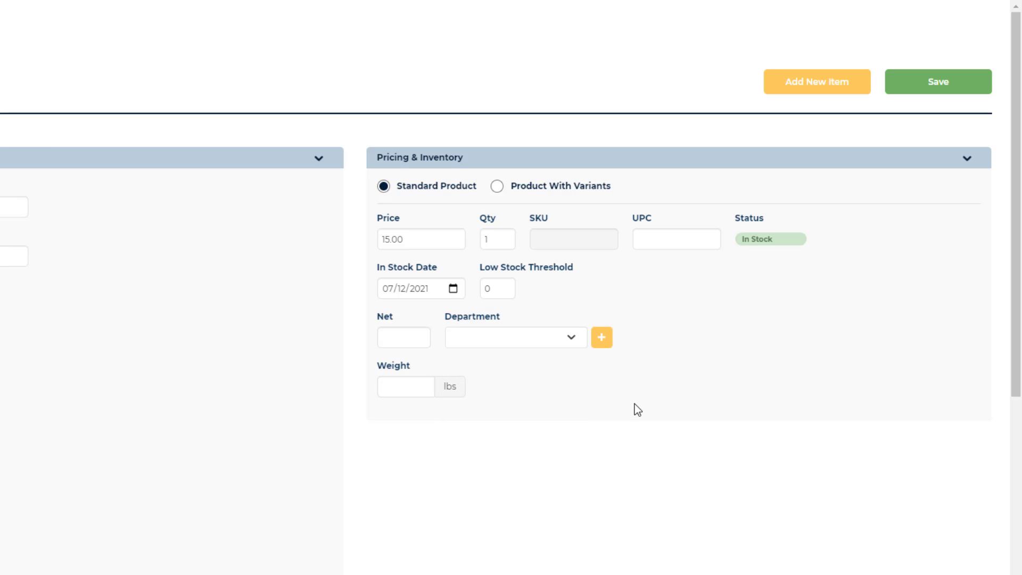
Step: Set the item's weight to 2 lbs
left_click(417, 384)
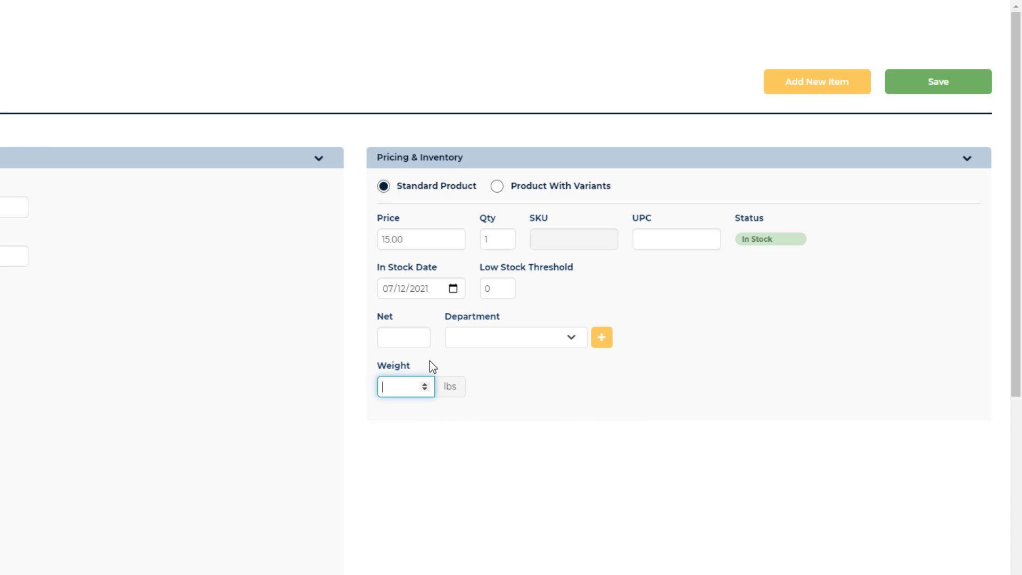
type("2")
double_click(449, 386)
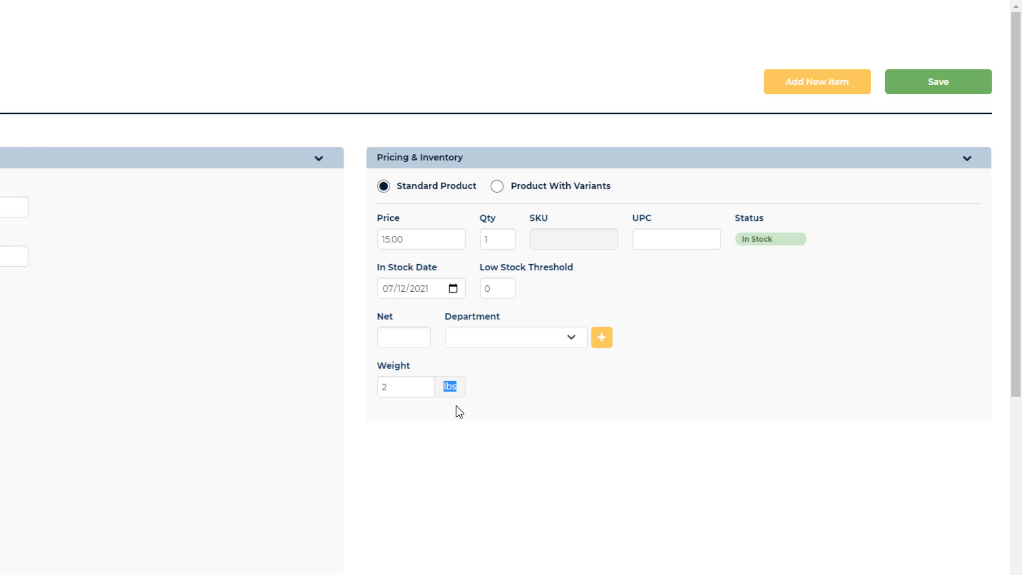
left_click(458, 423)
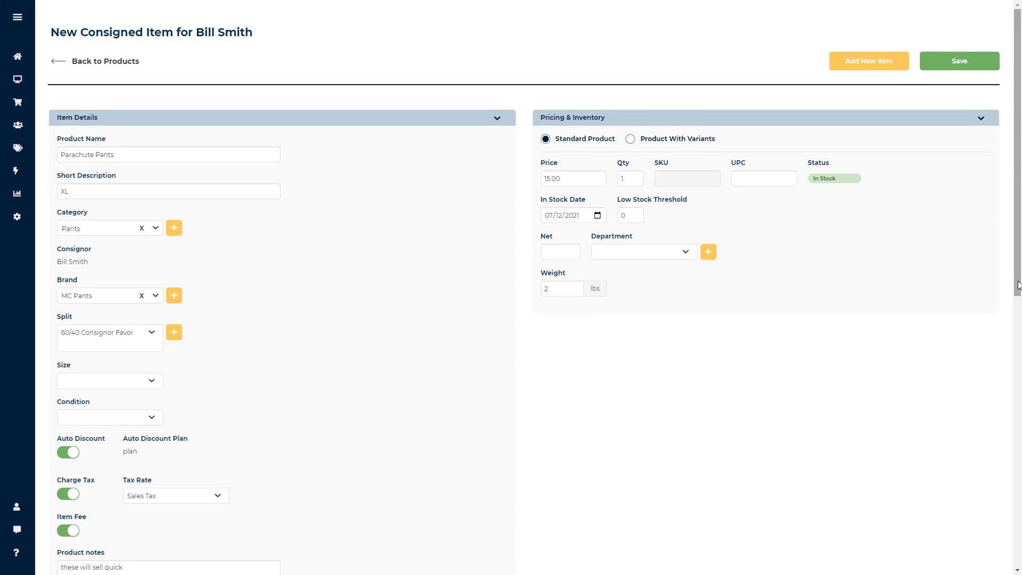
Step: Set the item to Show Online with the online description left blank, and save the consigned item
scroll(1020, 338, "down", 1)
scroll(1019, 338, "down", 10)
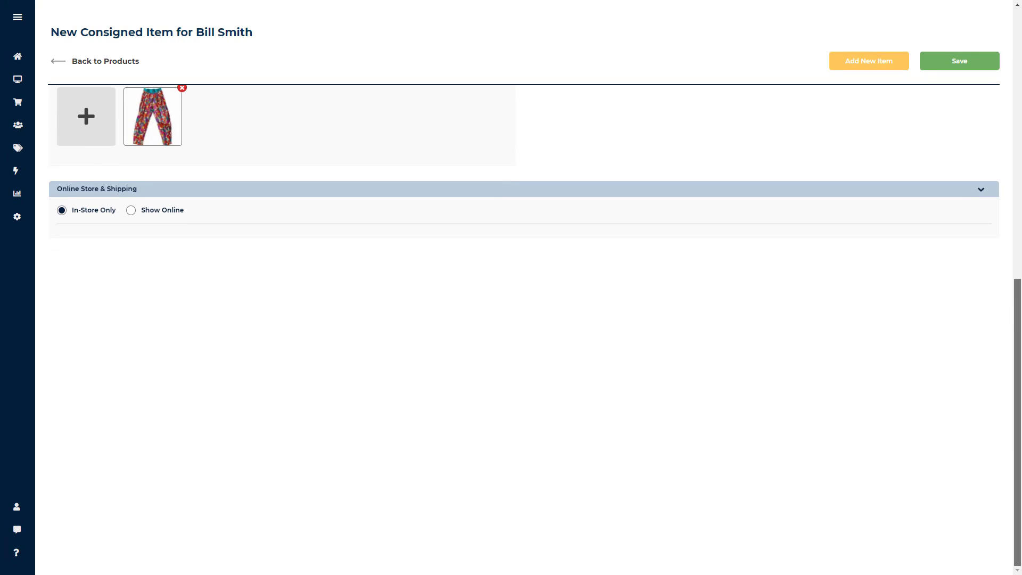
left_click(133, 211)
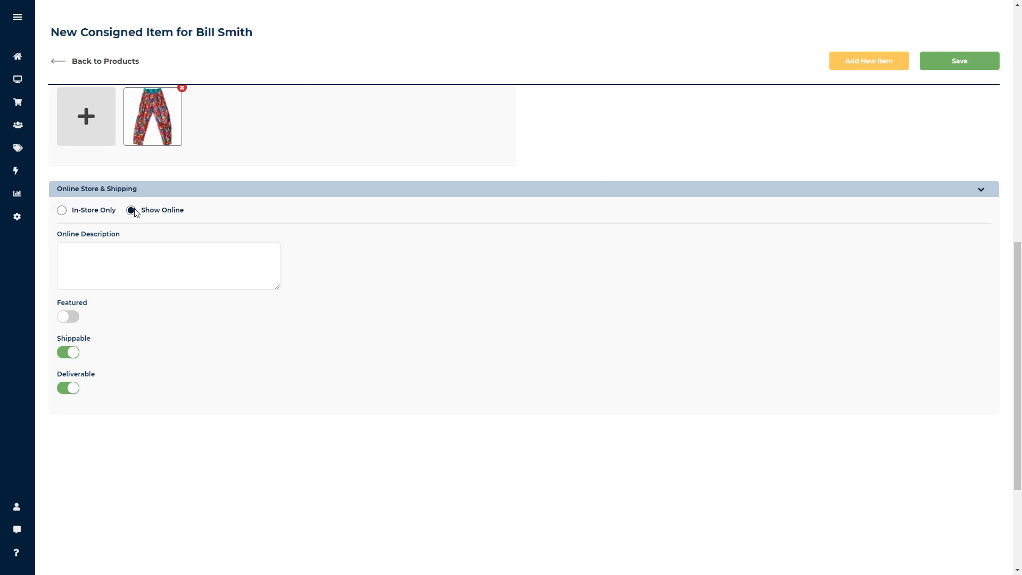
left_click(132, 256)
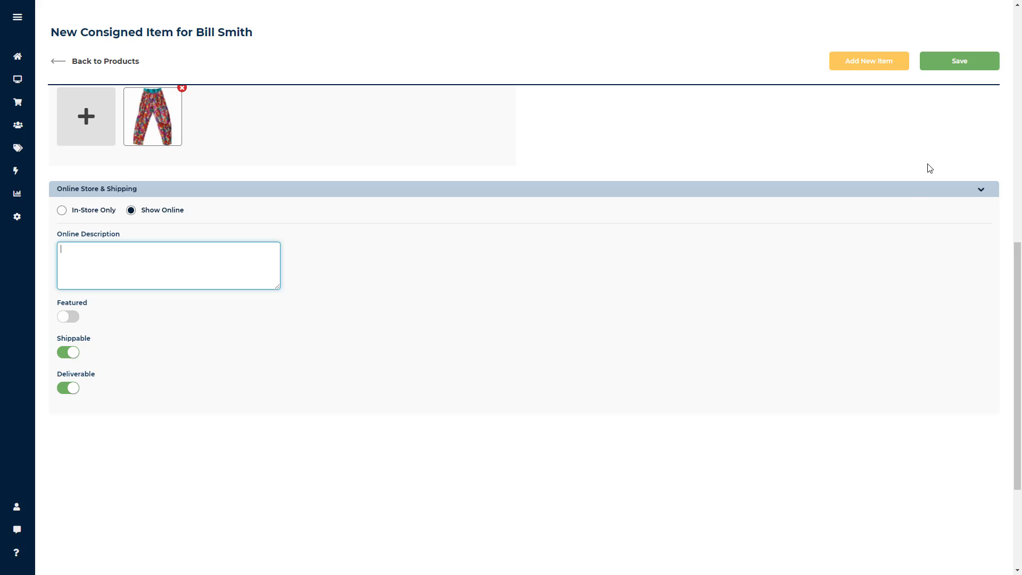
left_click(947, 67)
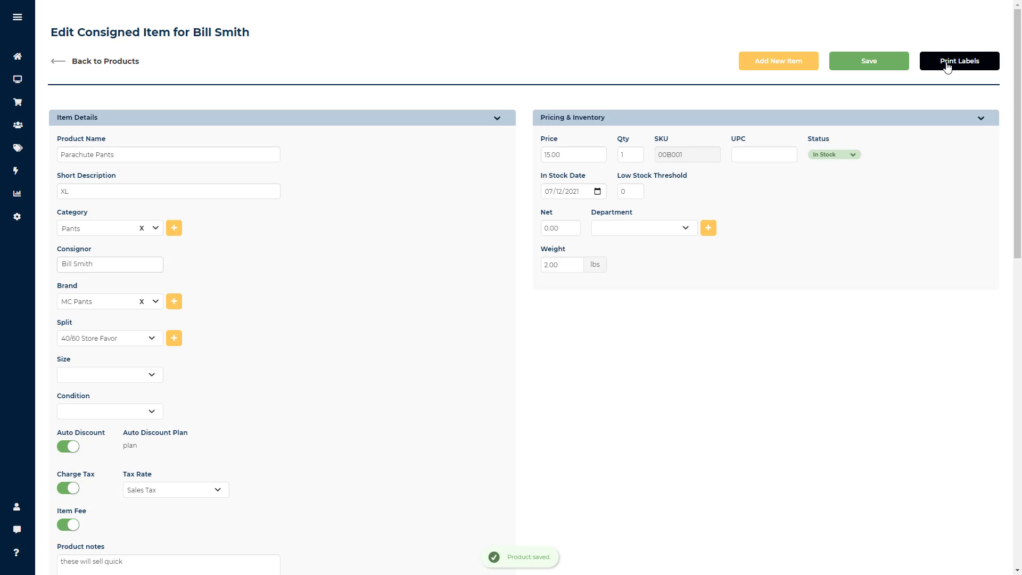
Step: View the saved item's SKU and status options, and preview its print label without printing
left_click(699, 160)
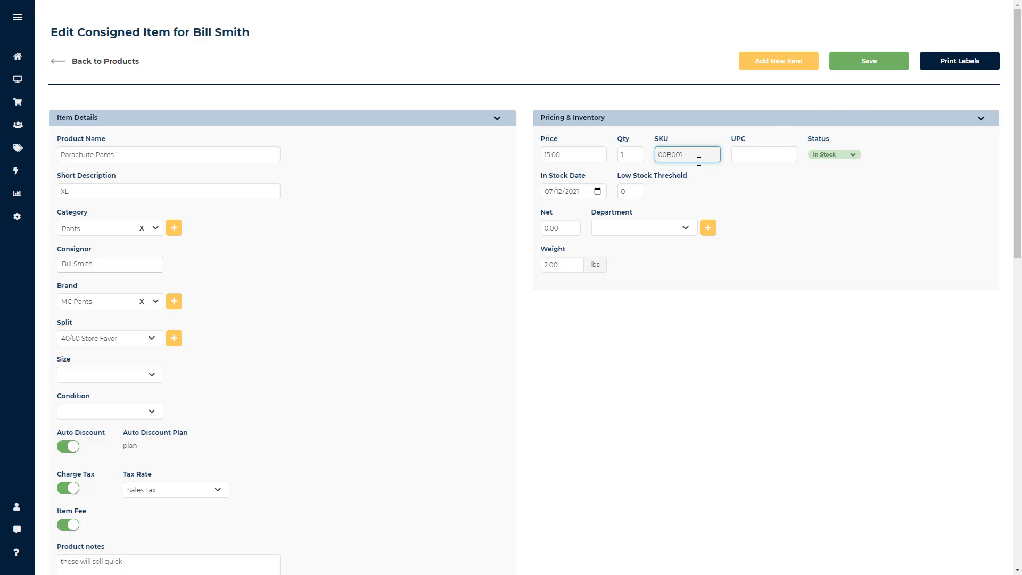
left_click(853, 157)
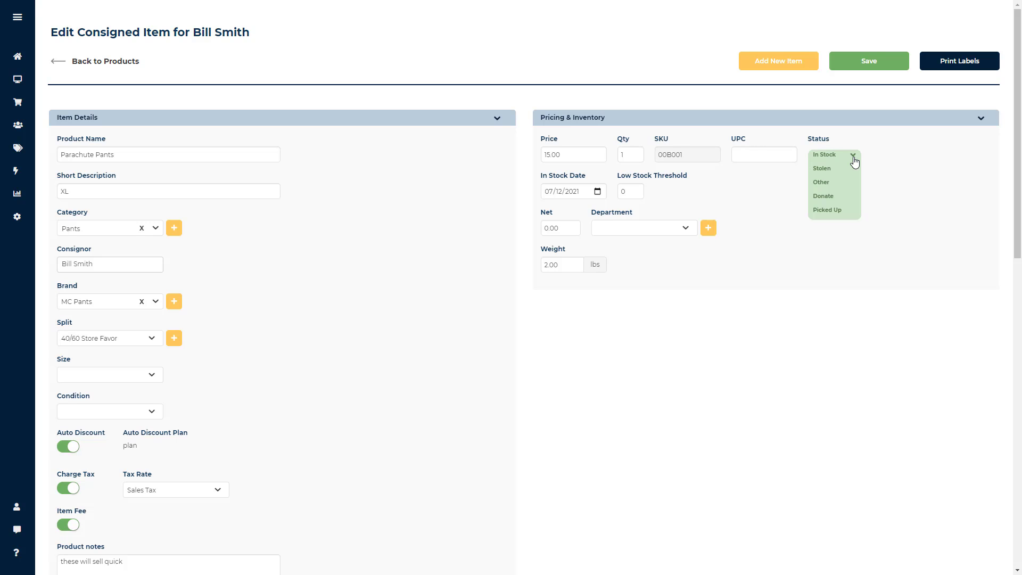
left_click(855, 161)
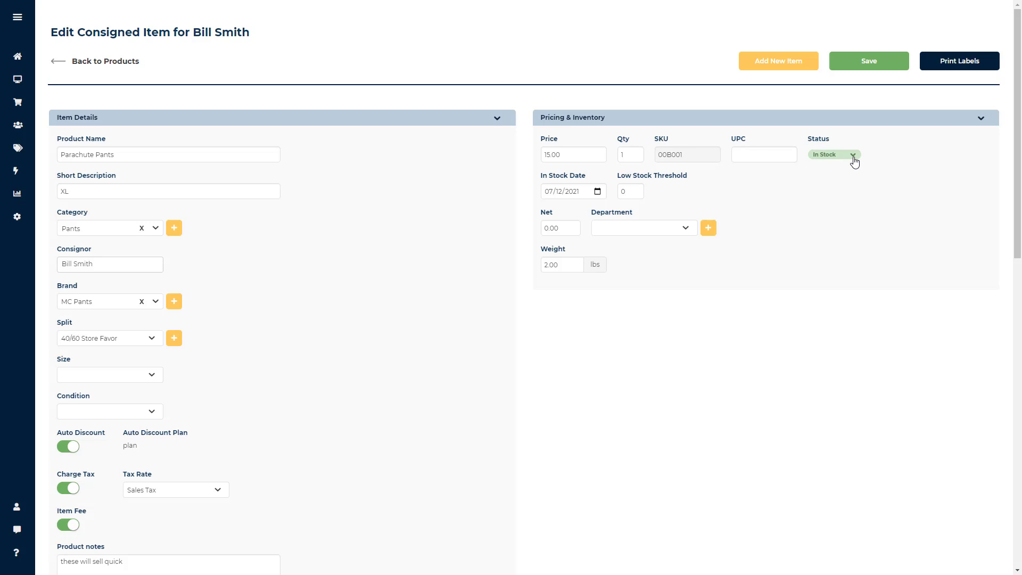
left_click(959, 67)
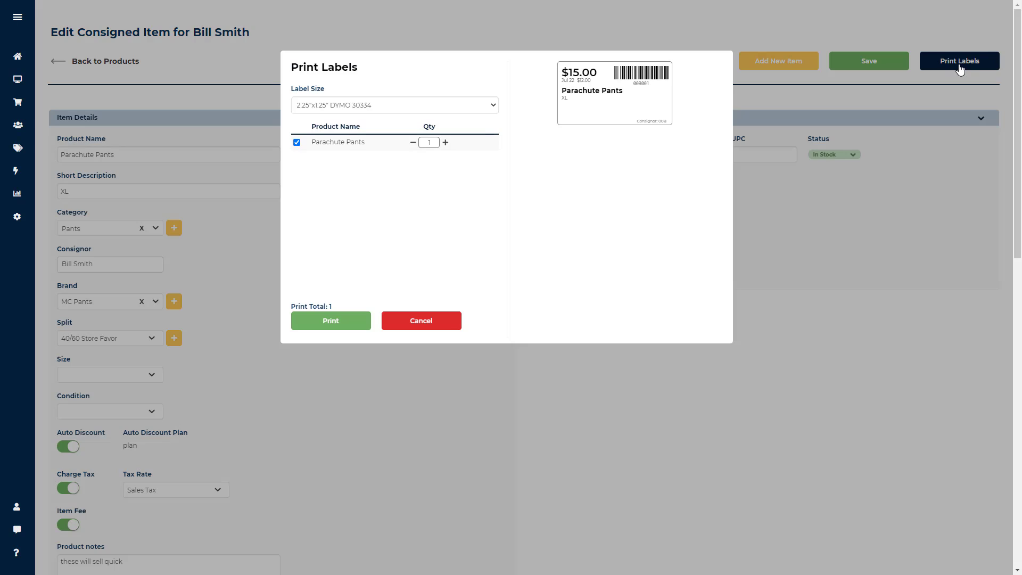
left_click(443, 326)
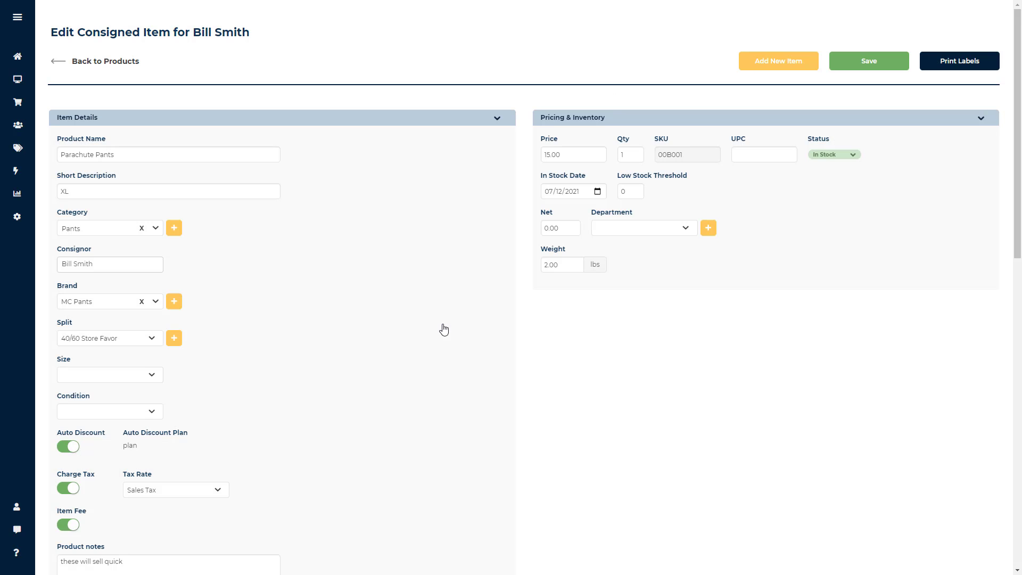